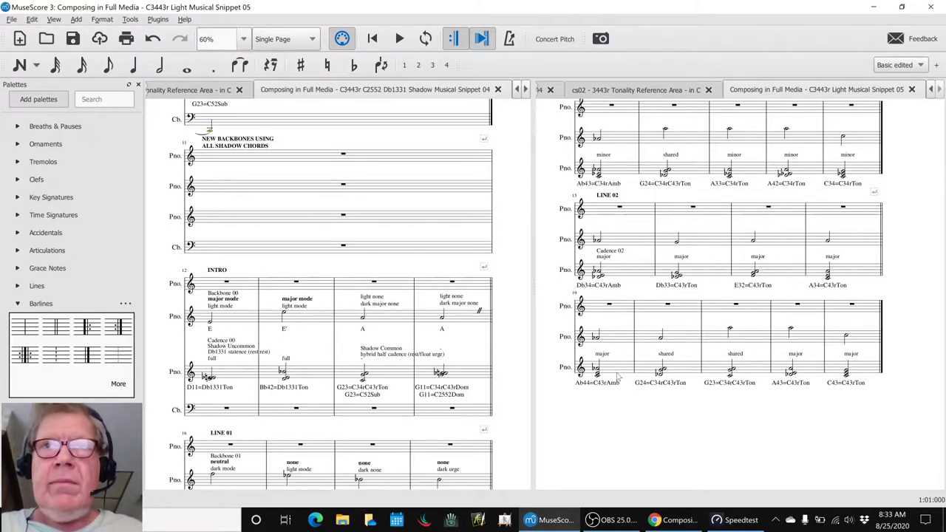
- Play Light Snippet 05 from the first chord of measure 19, then stop playback
click(617, 378)
key(space)
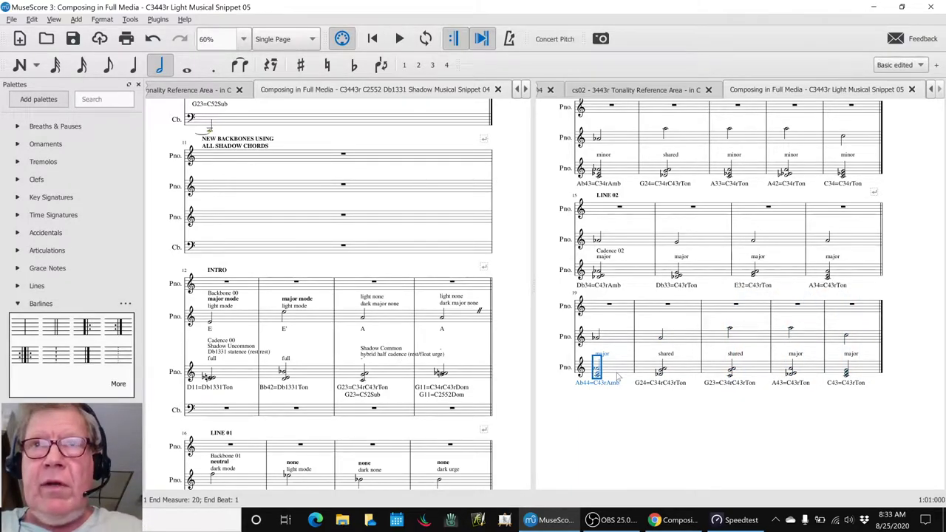
key(Escape)
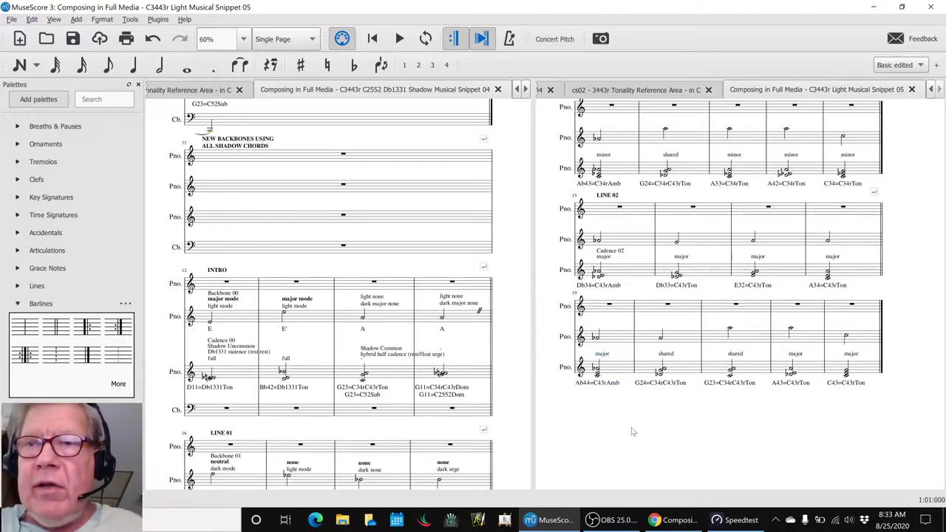
- Return to the score's title and opening lines, putting the OBS window away
scroll(632, 432, up, 10)
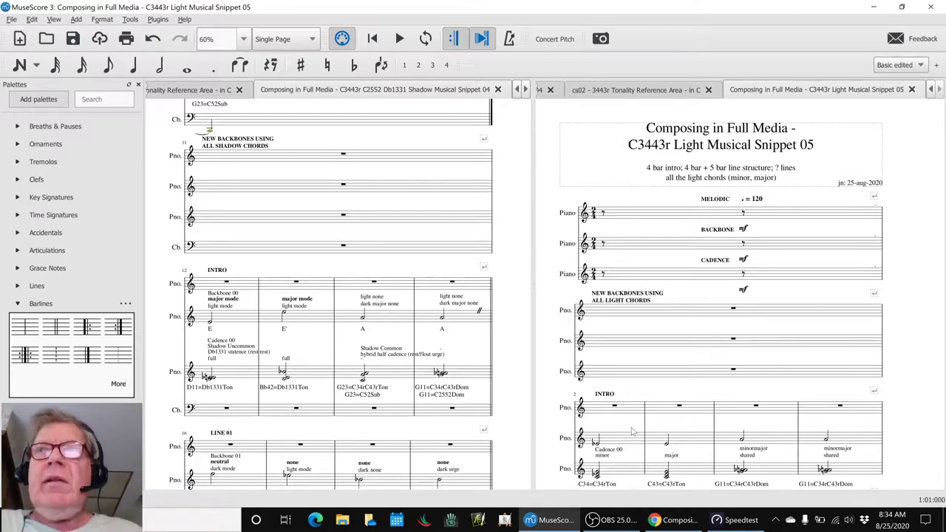
key(alt+Tab)
key(alt+Tab)
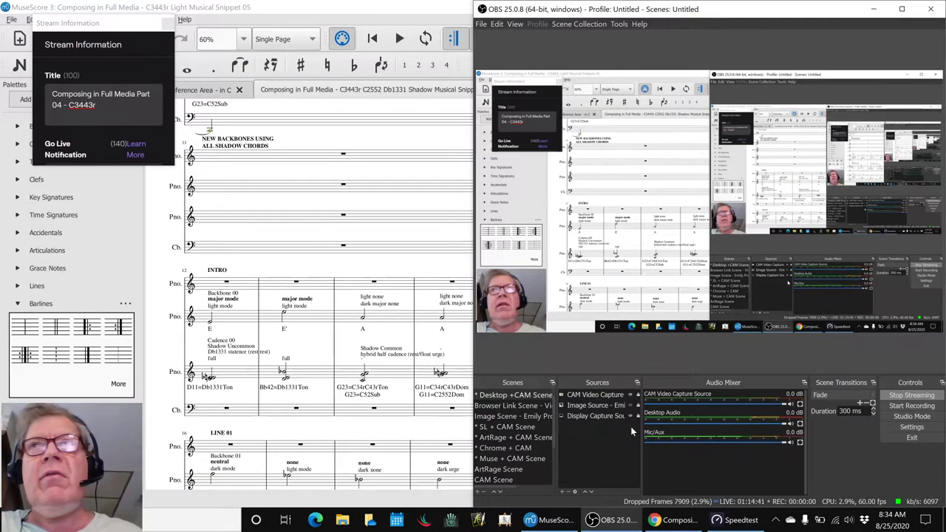
click(620, 521)
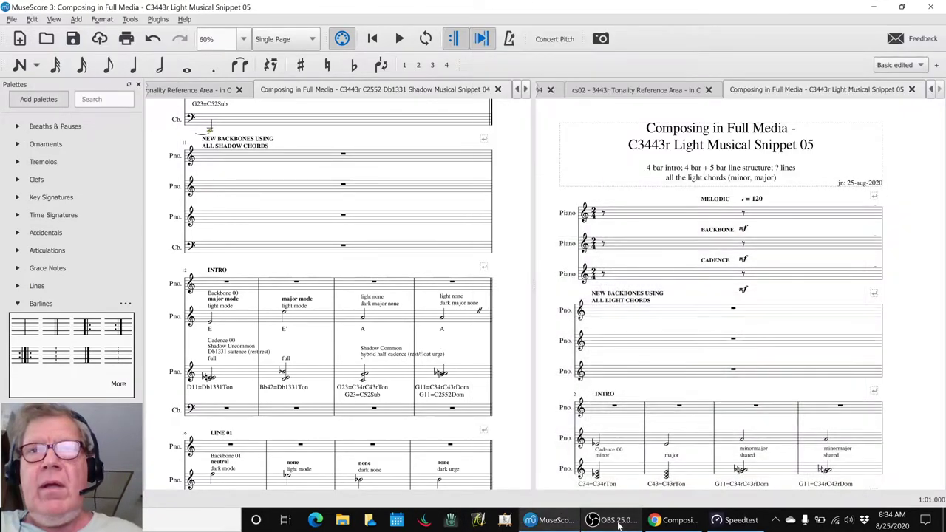
- Read the music-video notes for the Vivaldi, Handel and MacDowell reference entries
key(alt+Tab)
key(alt+Tab)
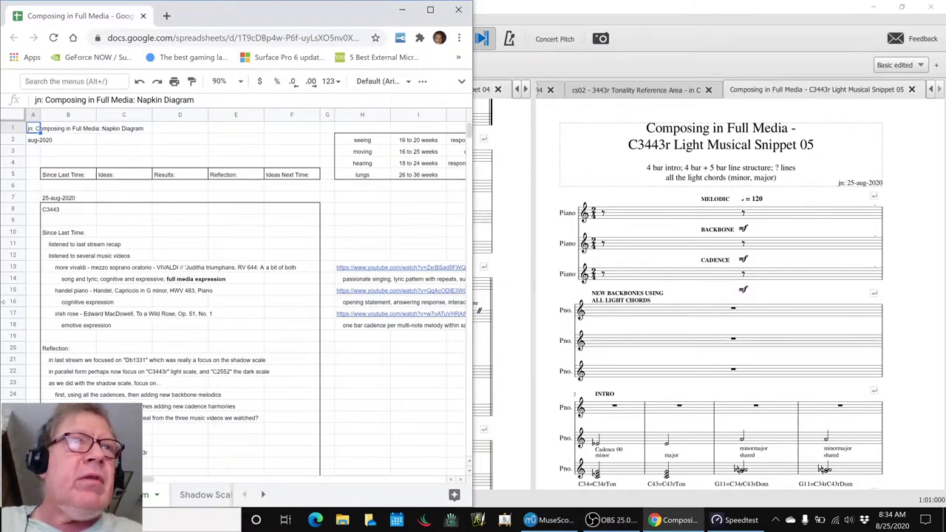
click(73, 255)
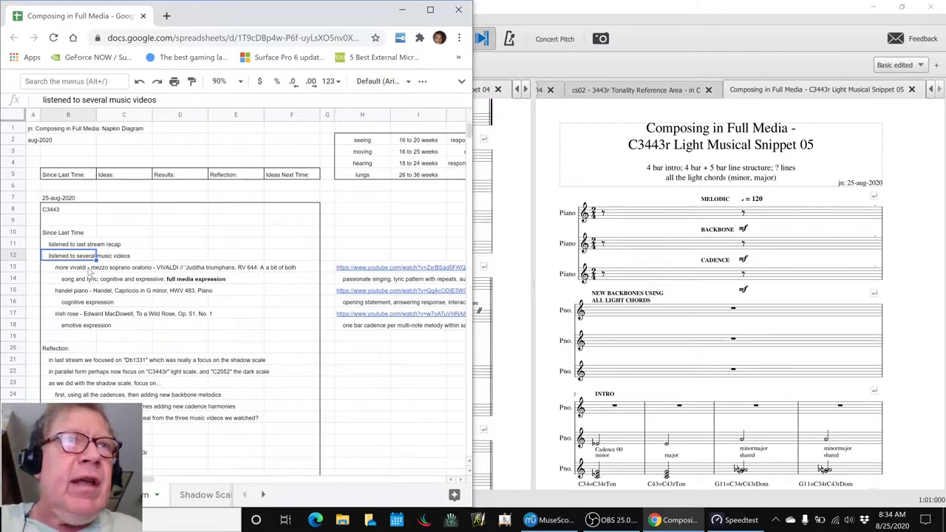
click(89, 271)
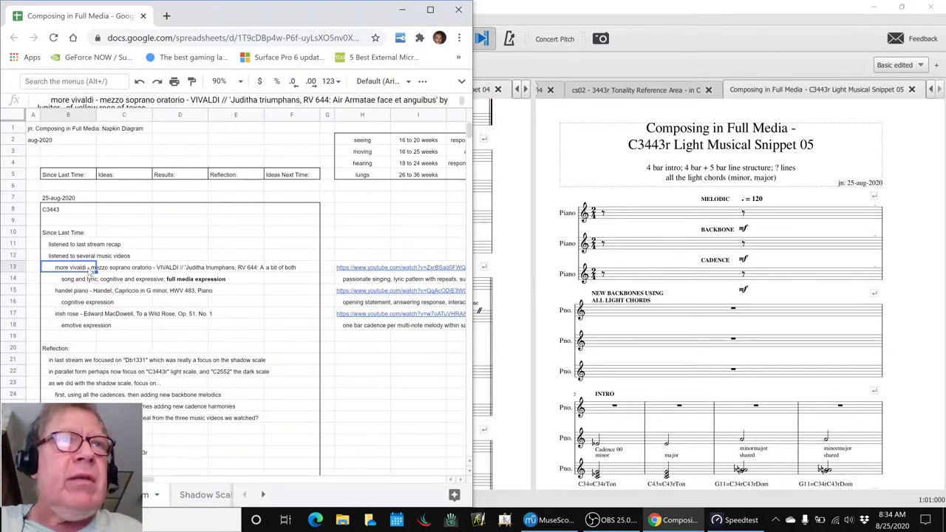
click(90, 293)
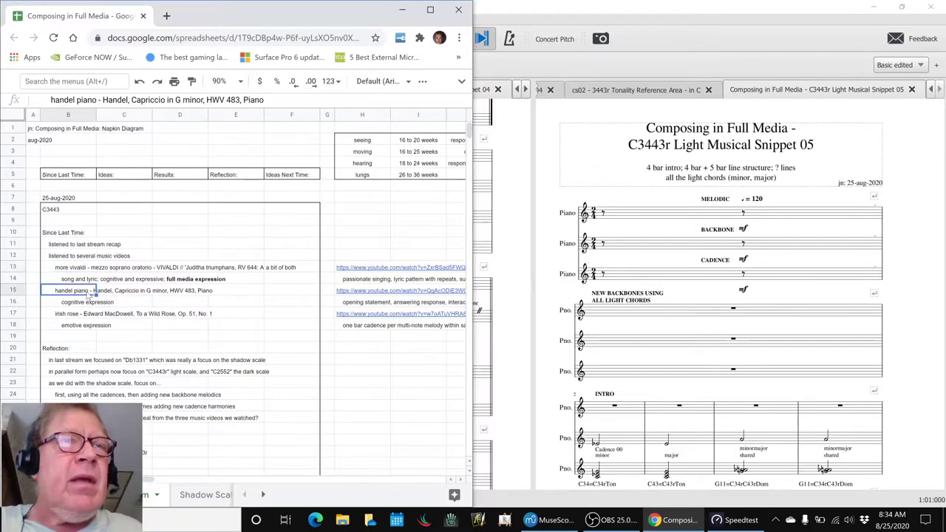
click(90, 317)
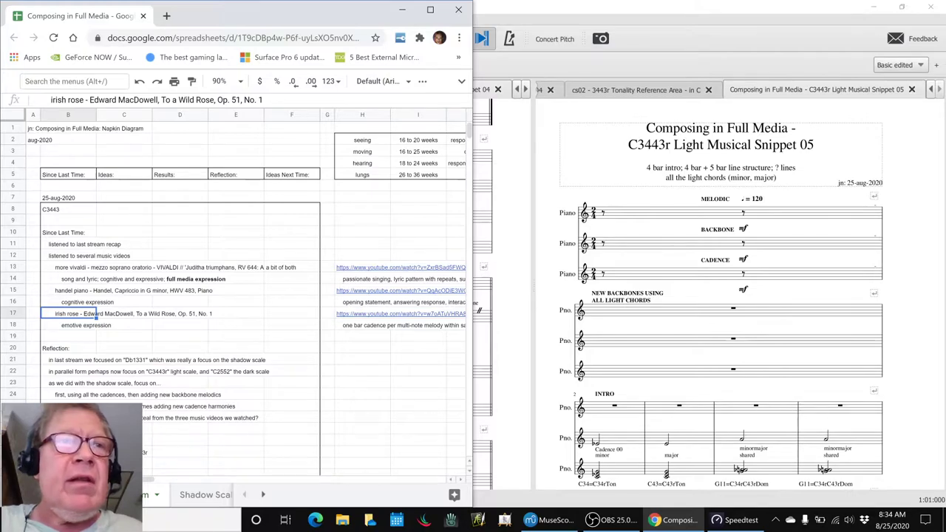
- Scroll to columns H–O and read the Vivaldi video's description notes
scroll(169, 488, right, 3)
scroll(169, 495, right, 2)
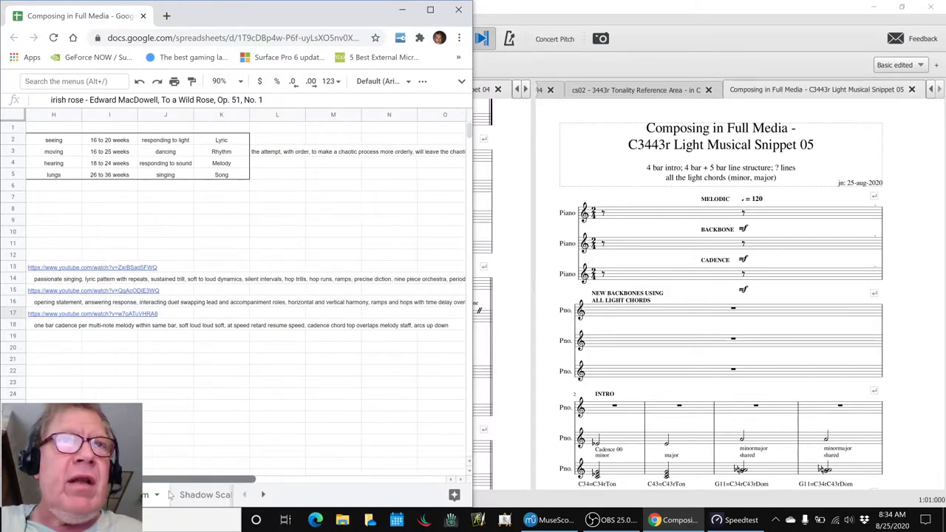
click(50, 279)
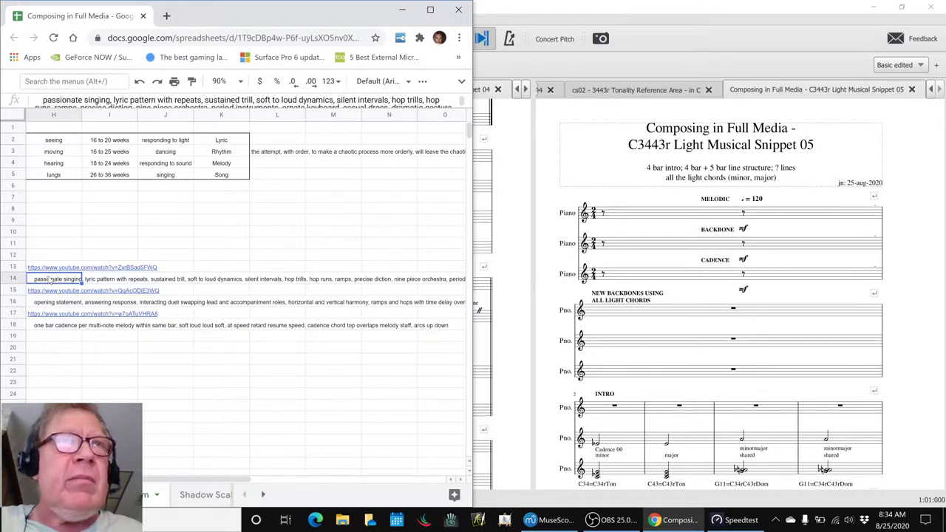
scroll(113, 336, left, 5)
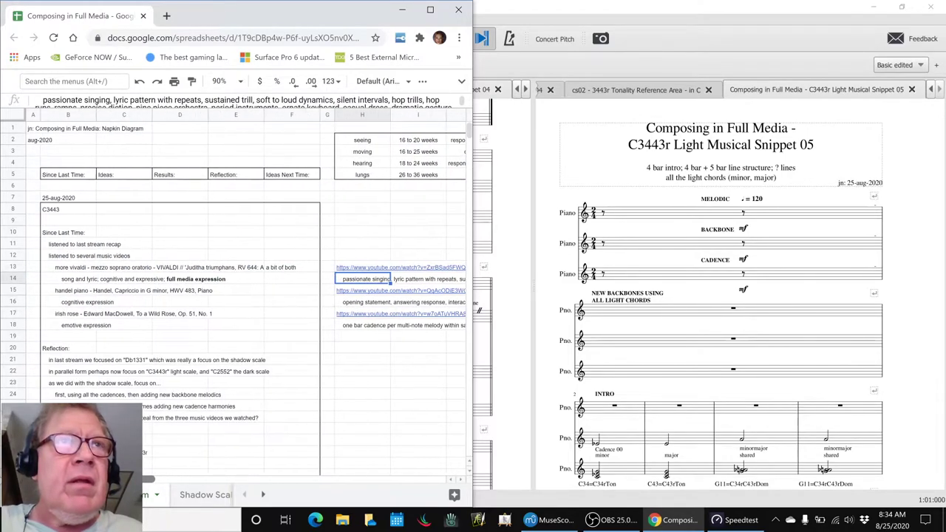
click(94, 280)
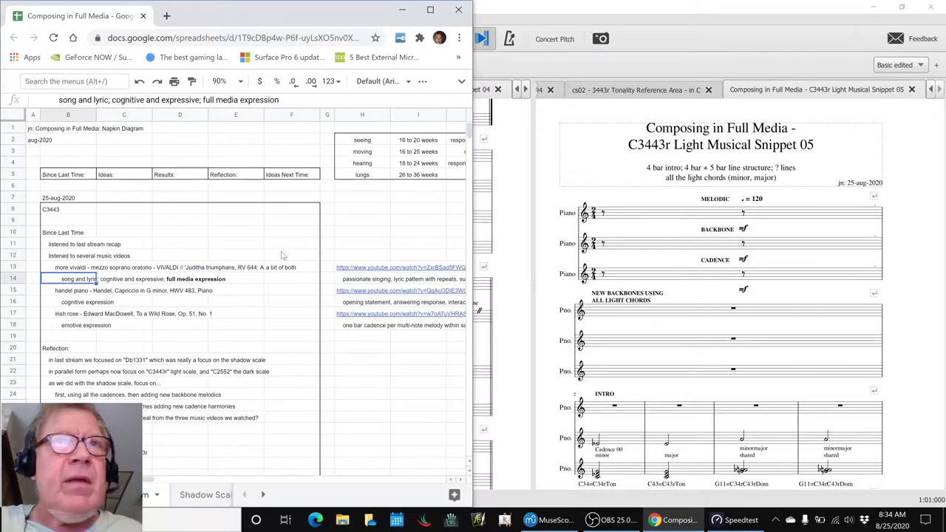
click(348, 281)
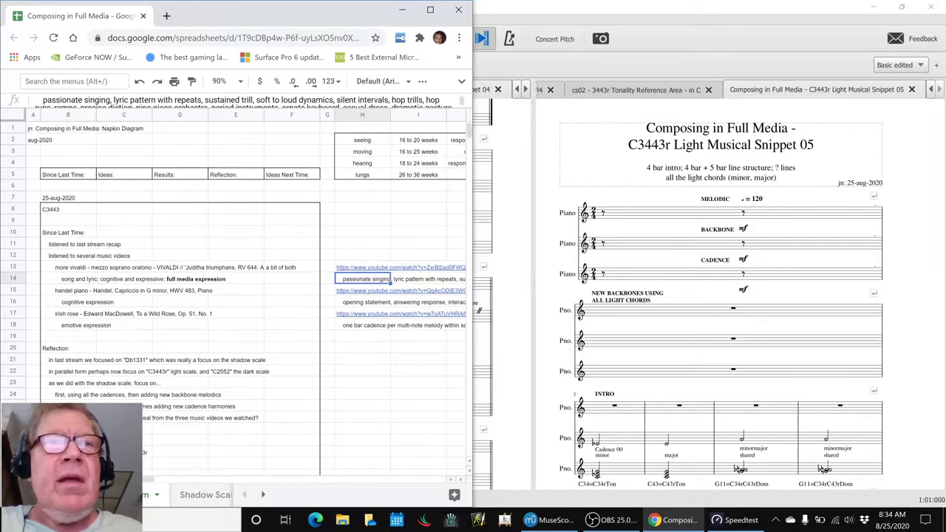
scroll(160, 477, right, 3)
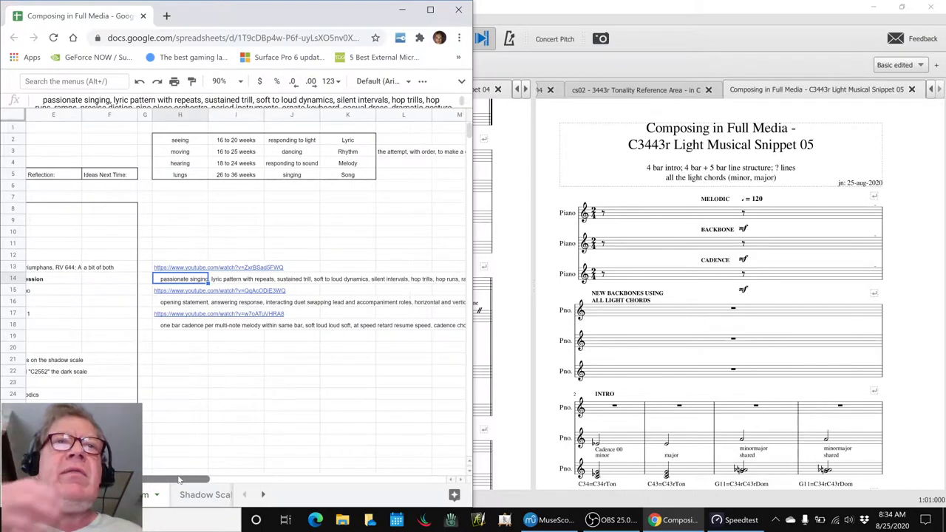
drag(160, 477, 189, 476)
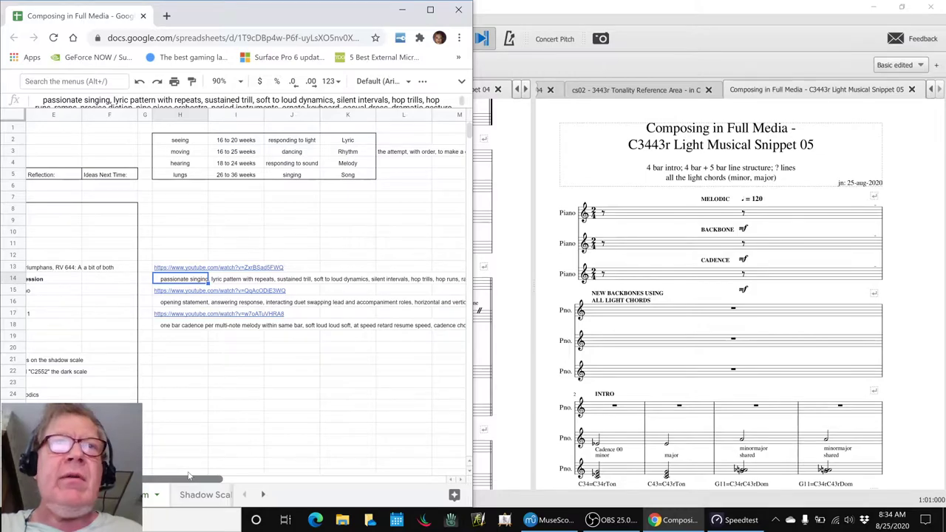
drag(188, 477, 194, 477)
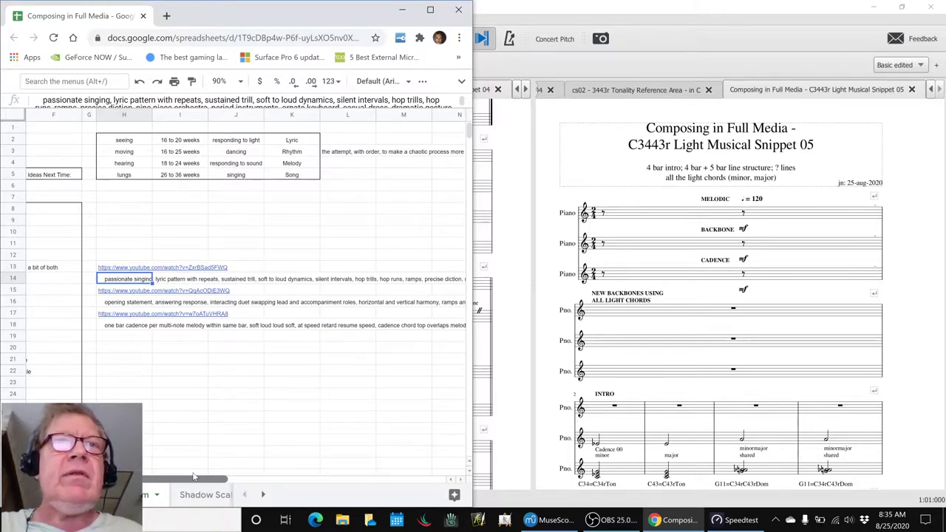
drag(194, 476, 214, 473)
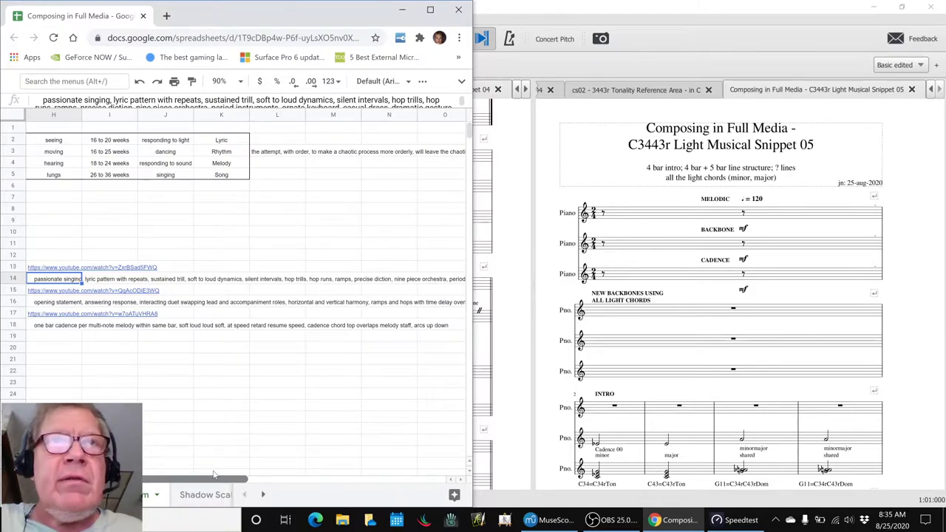
drag(214, 474, 334, 479)
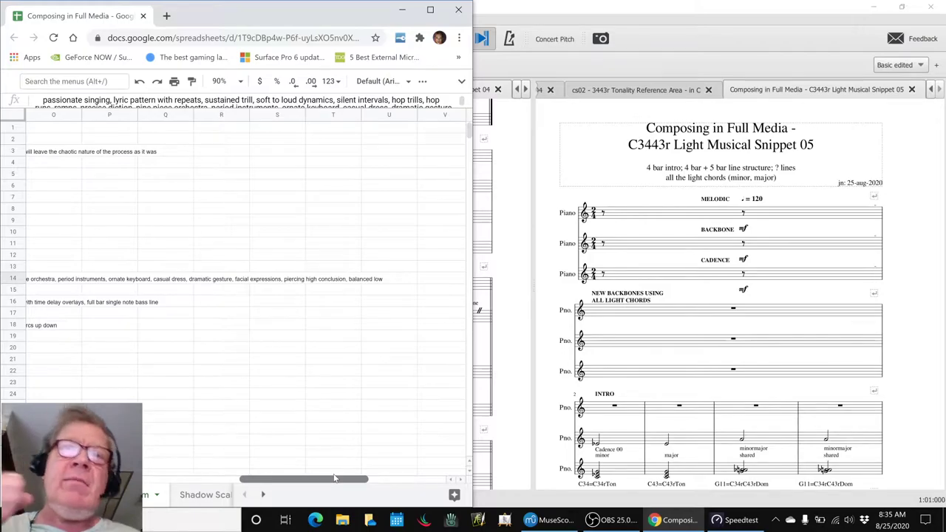
mouse_move(332, 477)
mouse_down()
mouse_move(144, 467)
mouse_move(131, 477)
mouse_move(194, 470)
mouse_up()
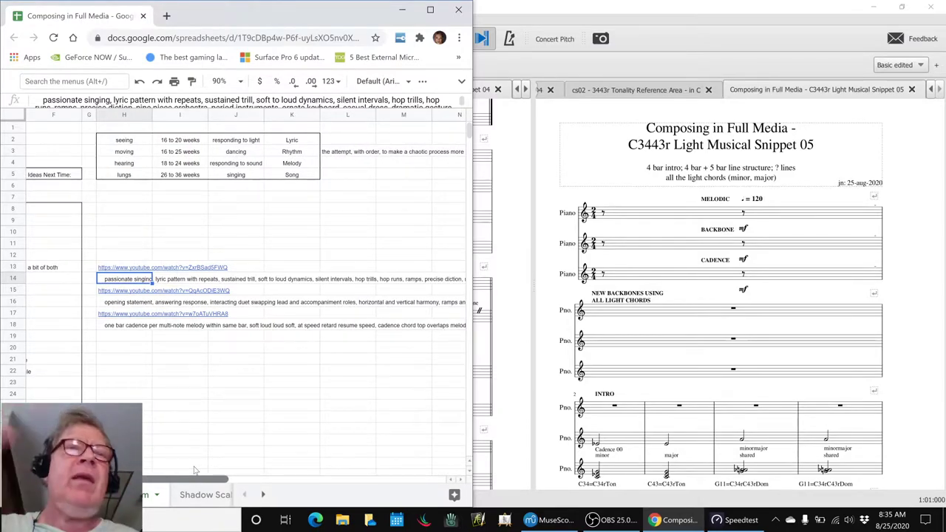
drag(195, 470, 261, 469)
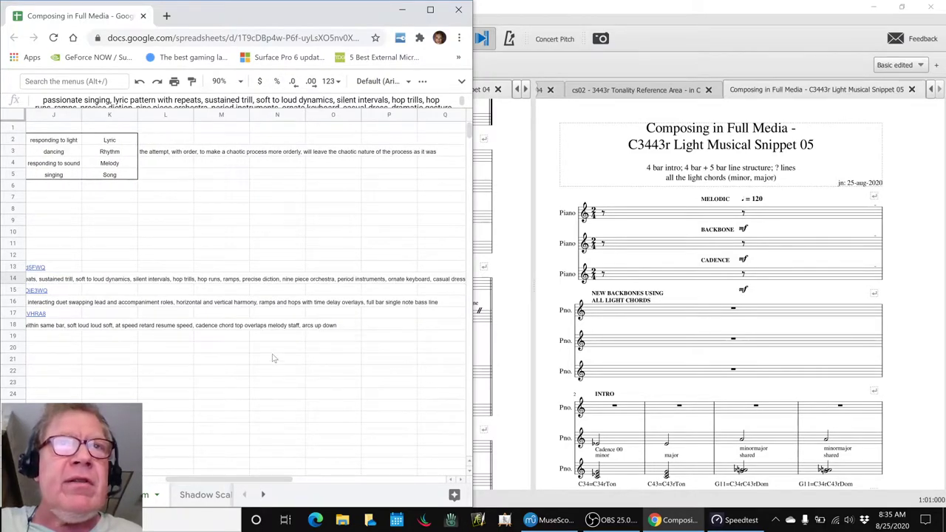
click(322, 305)
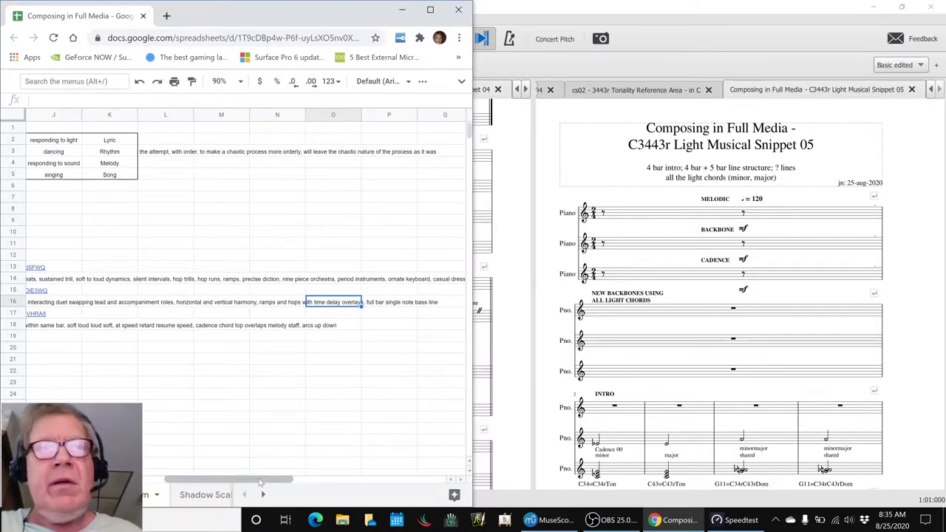
drag(260, 481, 144, 482)
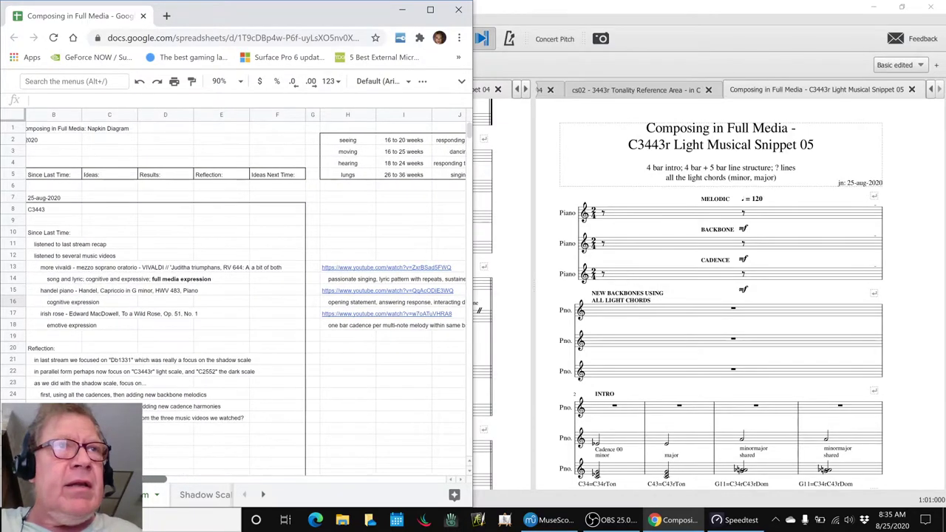
click(55, 327)
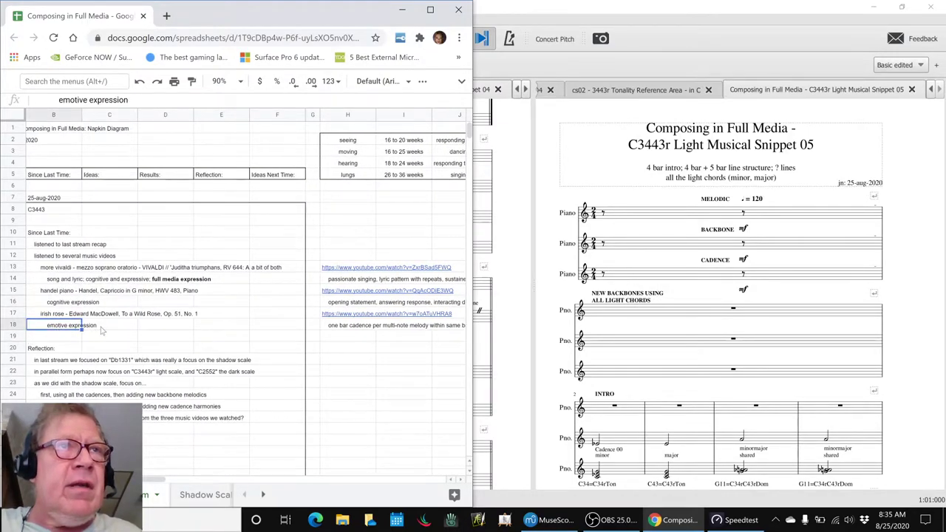
click(64, 304)
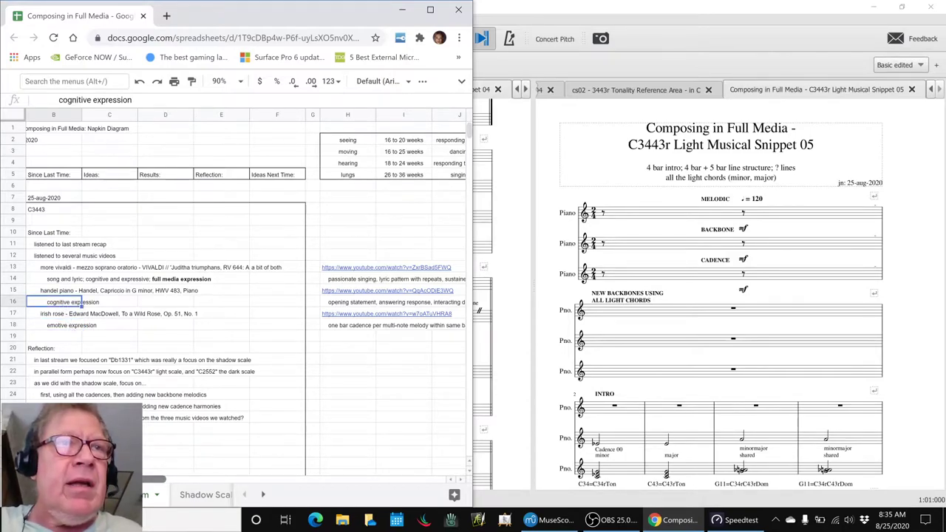
scroll(166, 484, right, 5)
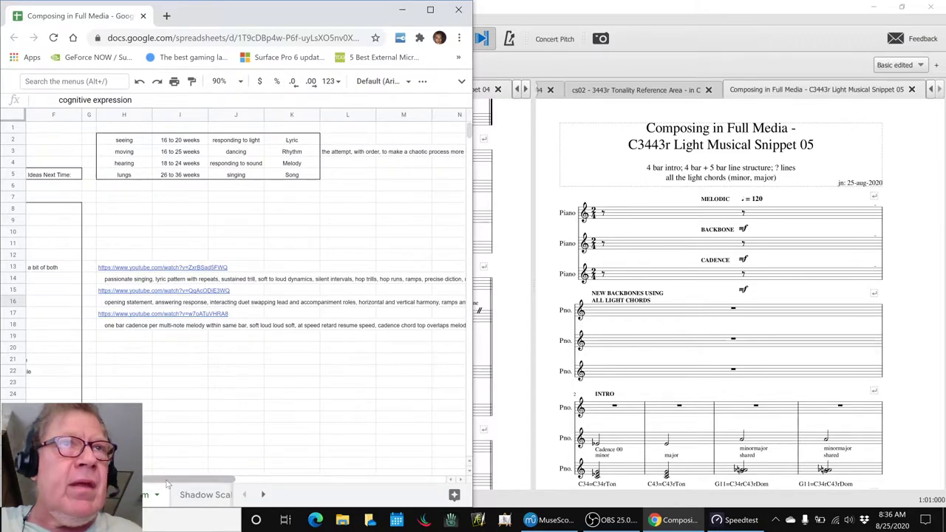
click(129, 329)
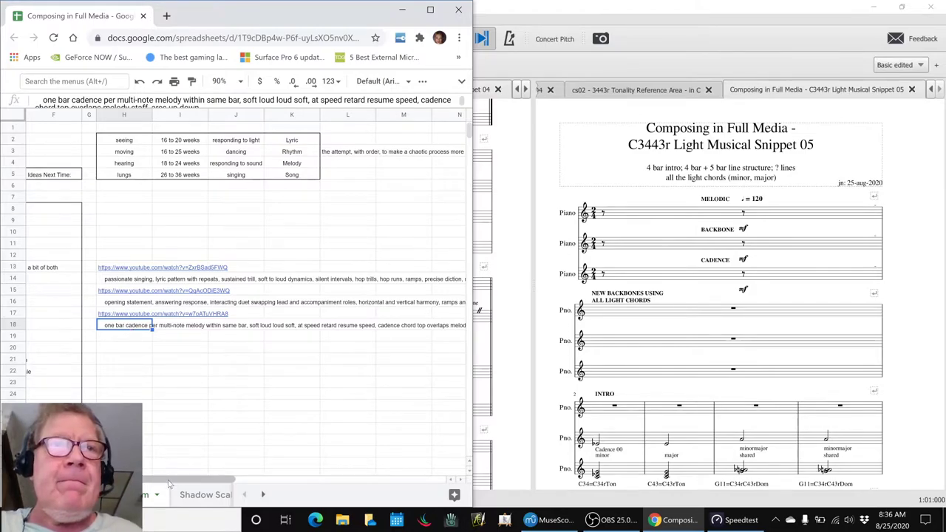
mouse_move(172, 477)
mouse_down()
mouse_move(205, 476)
mouse_move(148, 478)
mouse_up()
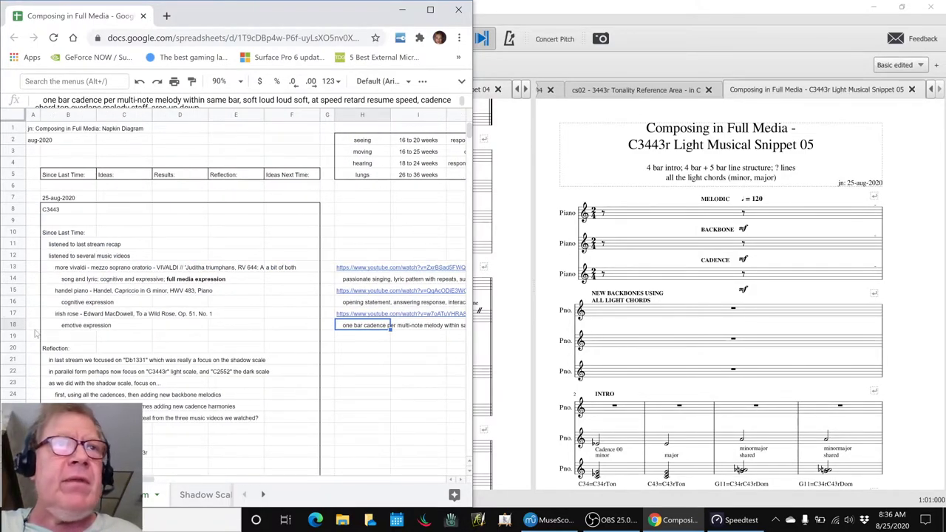
scroll(136, 373, down, 5)
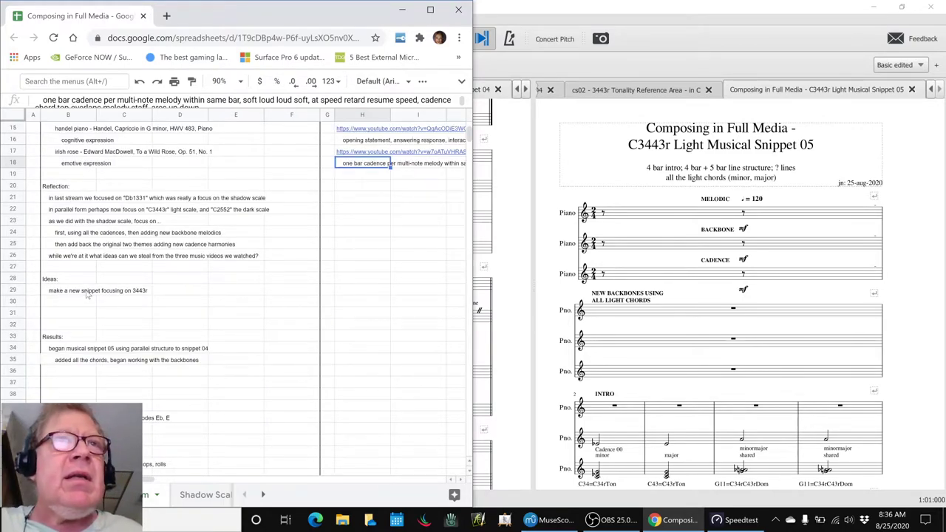
click(68, 198)
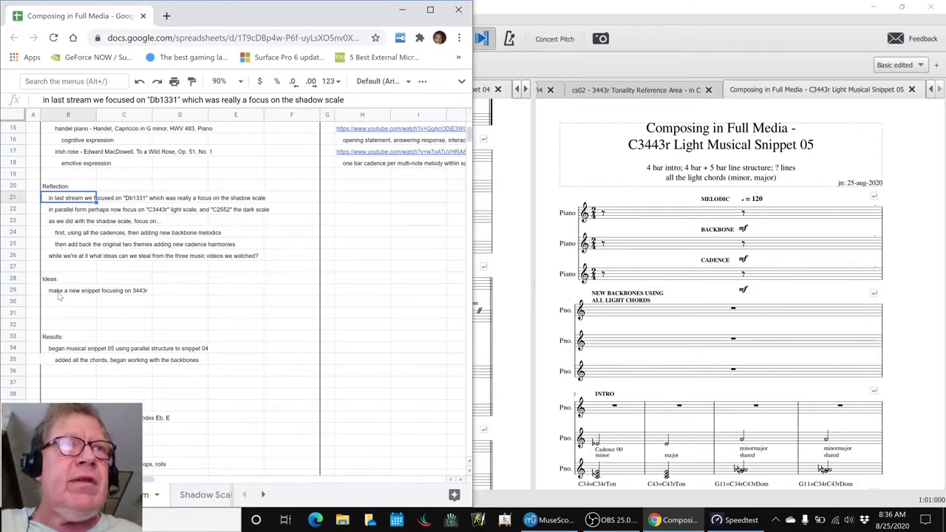
click(59, 294)
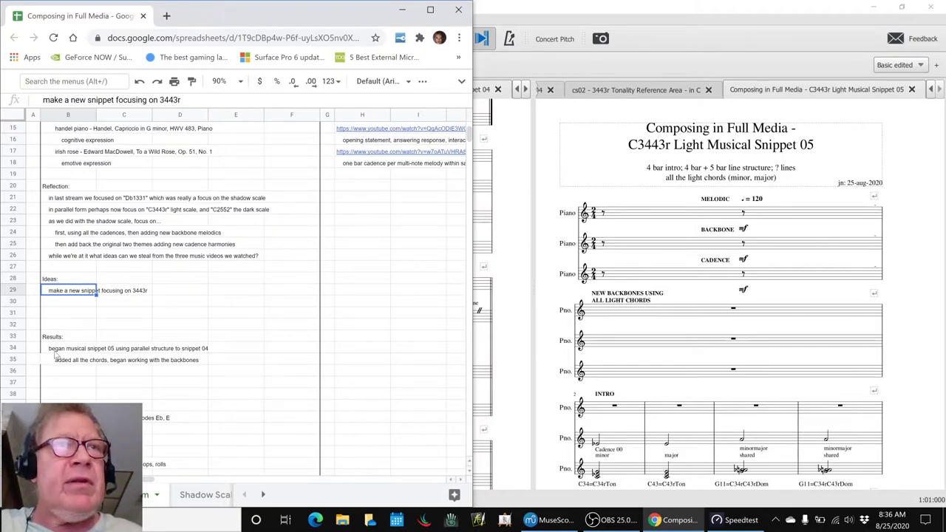
click(55, 353)
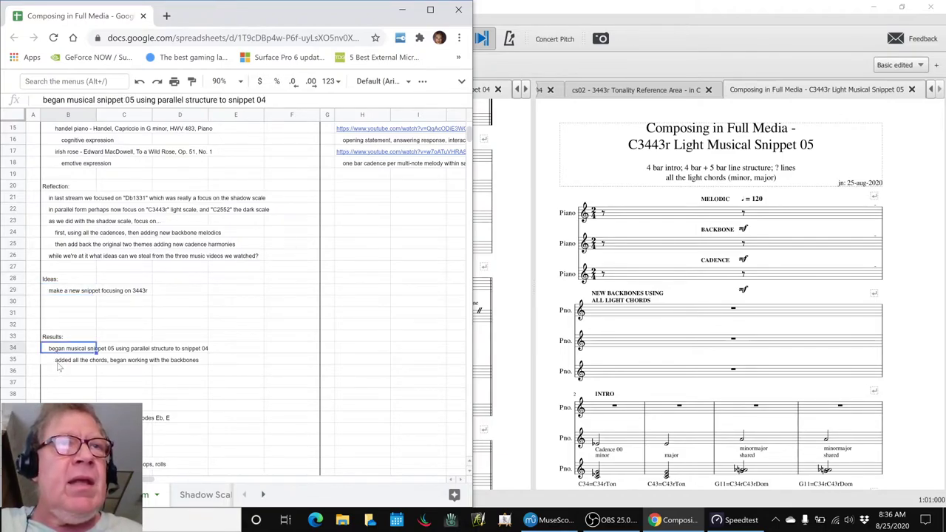
click(58, 362)
click(59, 371)
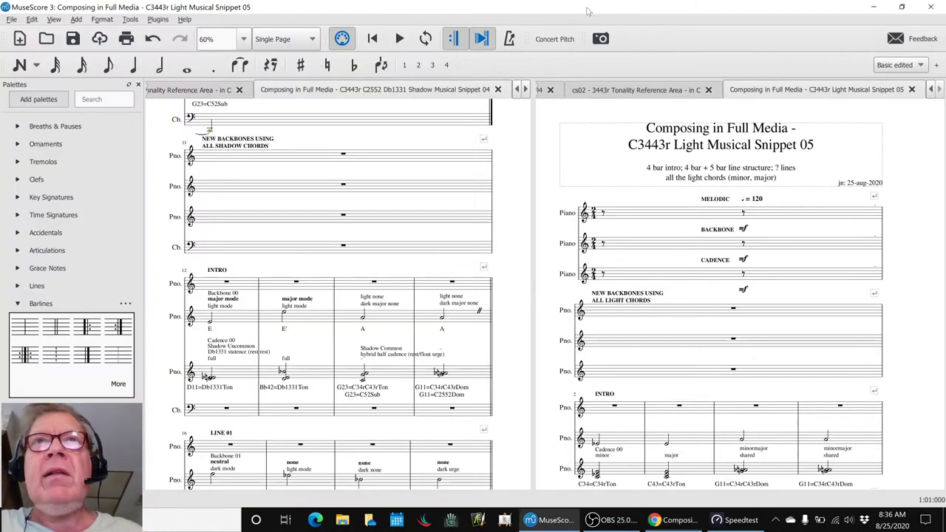
- Bring Snippet 04's title into view beside Snippet 05's, and save Snippet 04
click(562, 59)
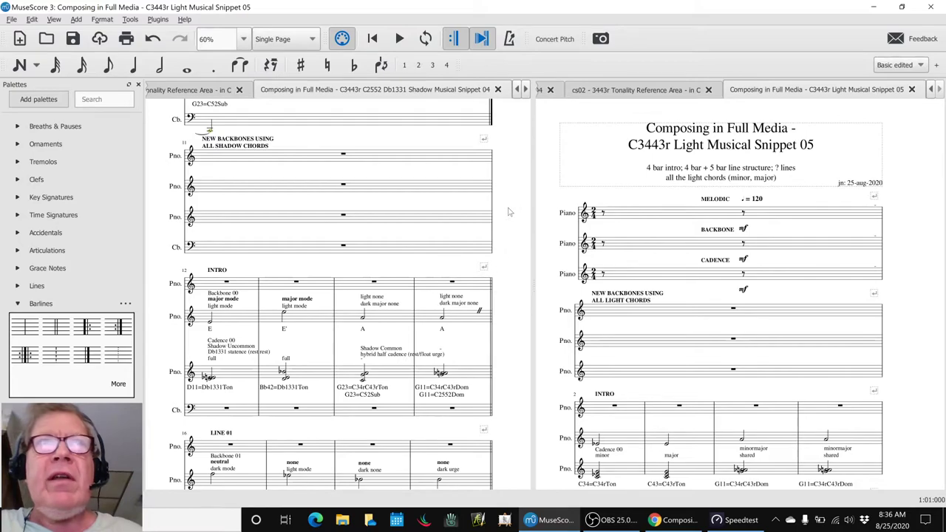
scroll(279, 193, up, 2)
scroll(262, 137, up, 3)
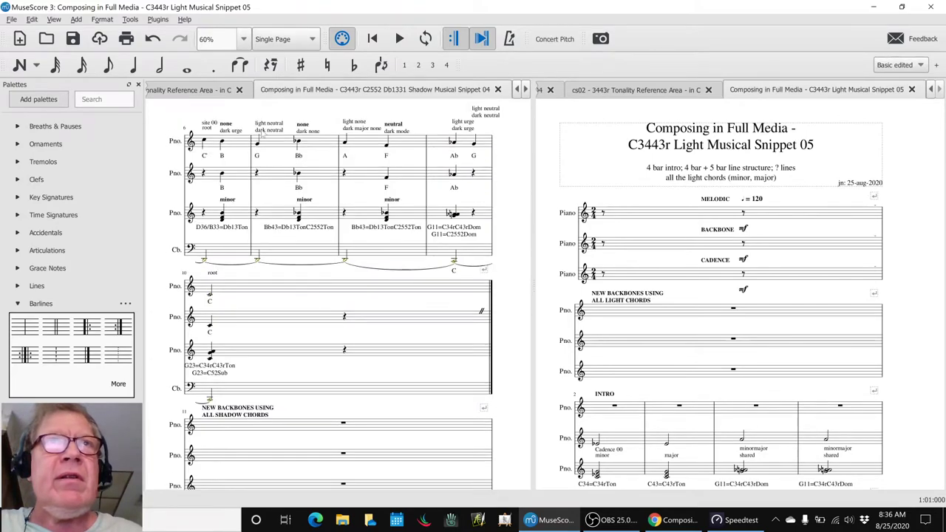
scroll(263, 122, up, 5)
scroll(262, 122, up, 2)
scroll(261, 121, up, 5)
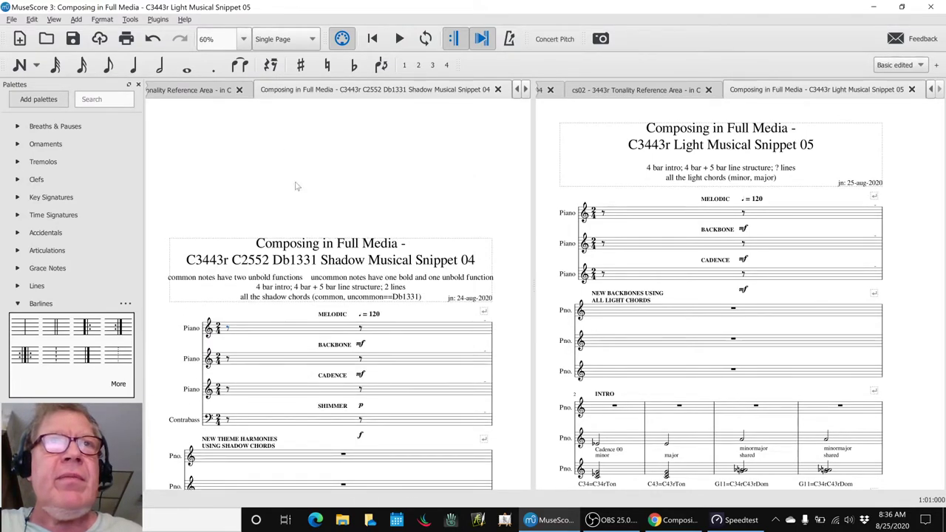
double_click(431, 261)
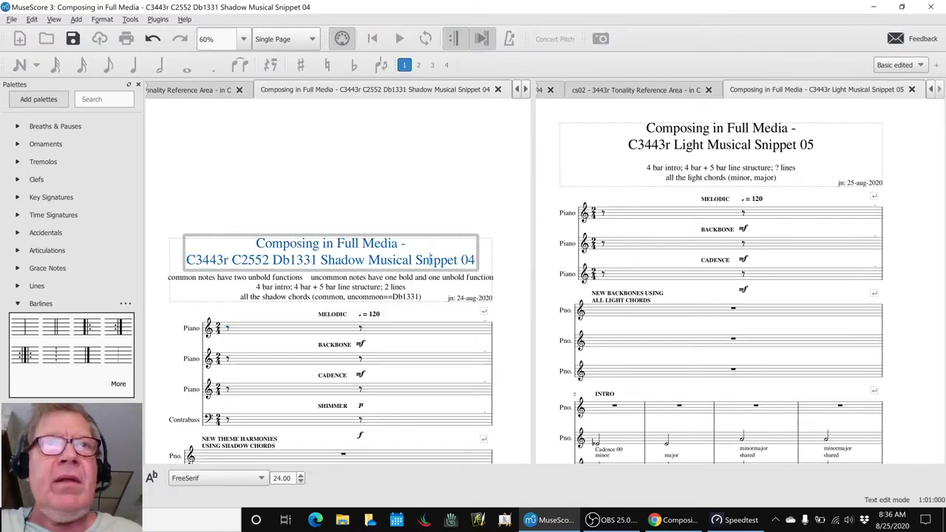
double_click(688, 145)
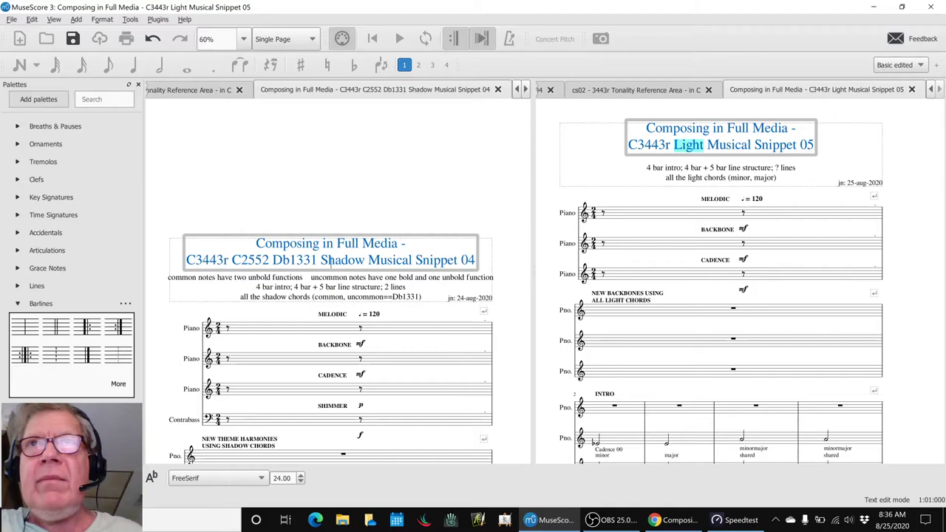
click(323, 260)
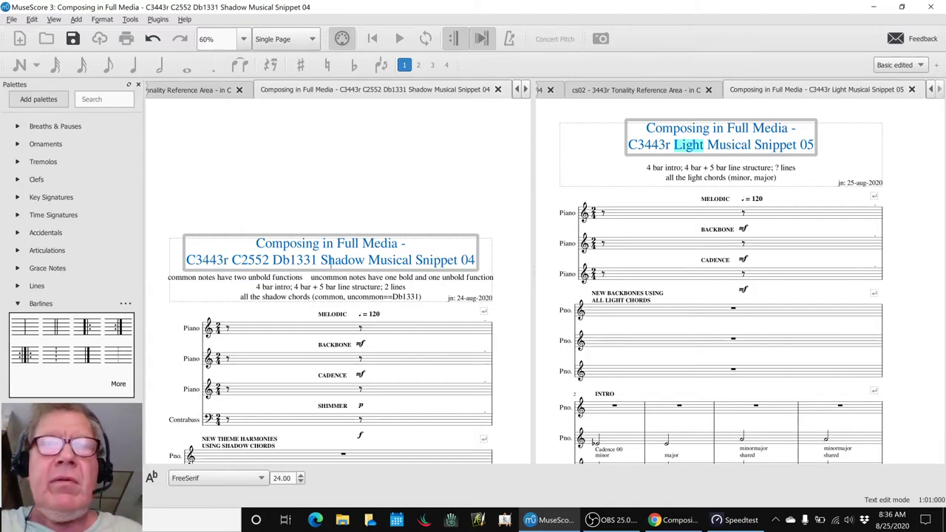
key(ctrl+s)
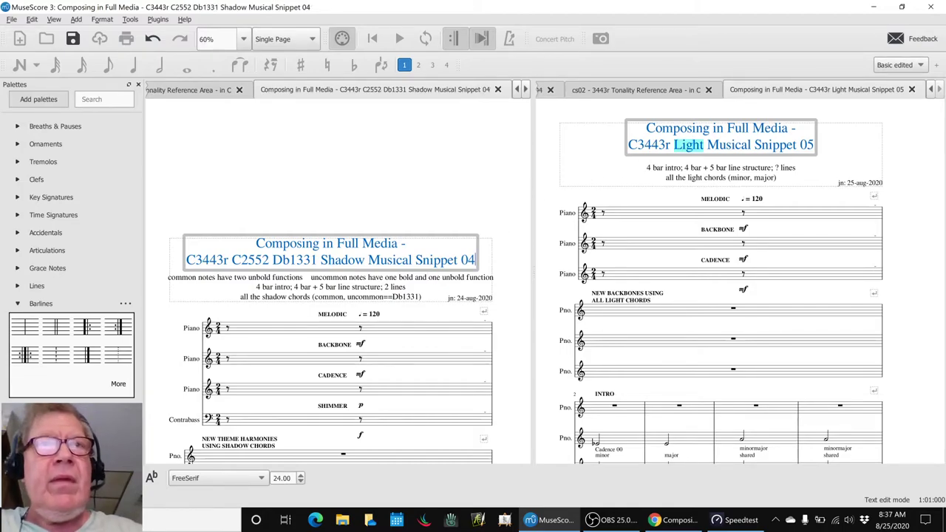
- Select the first backbone staff of measure 11 in Snippet 04 and Snippet 05
scroll(370, 364, down, 2)
scroll(369, 364, down, 3)
scroll(369, 362, down, 3)
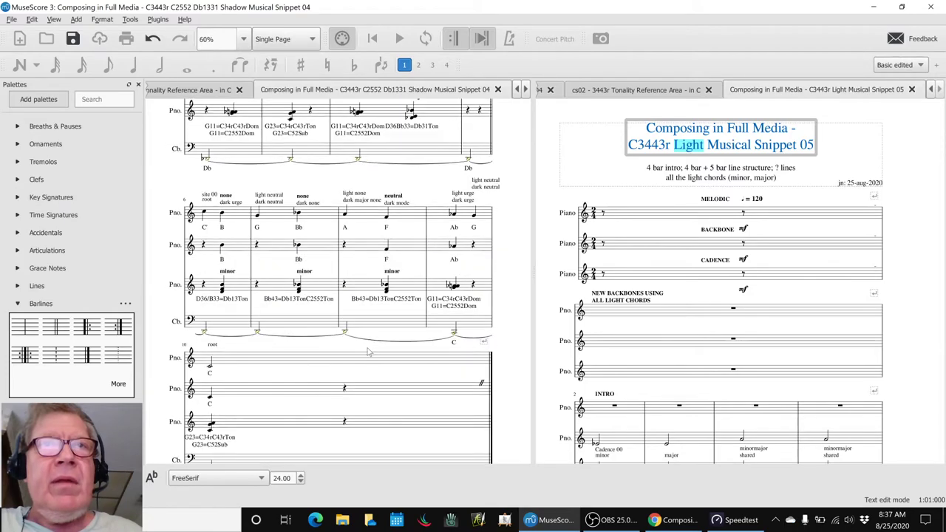
scroll(369, 358, down, 3)
scroll(369, 354, down, 2)
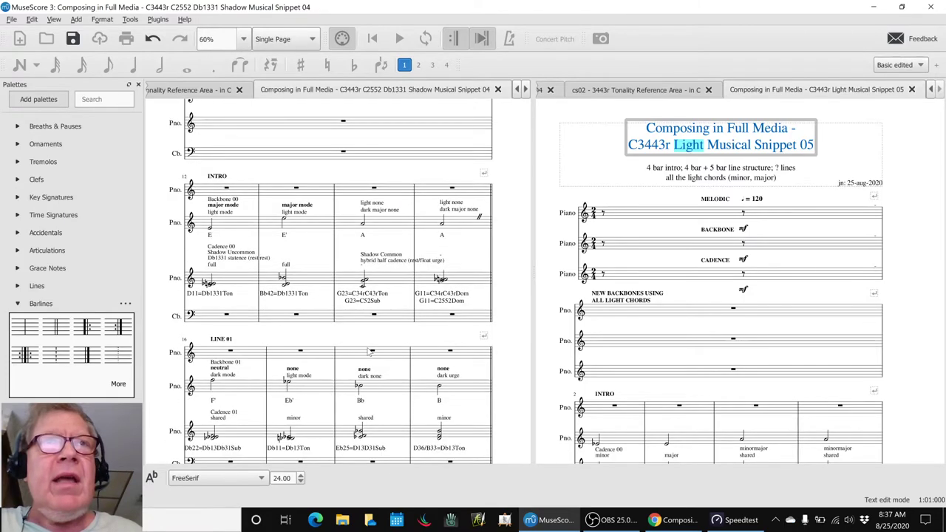
scroll(370, 352, up, 3)
click(278, 170)
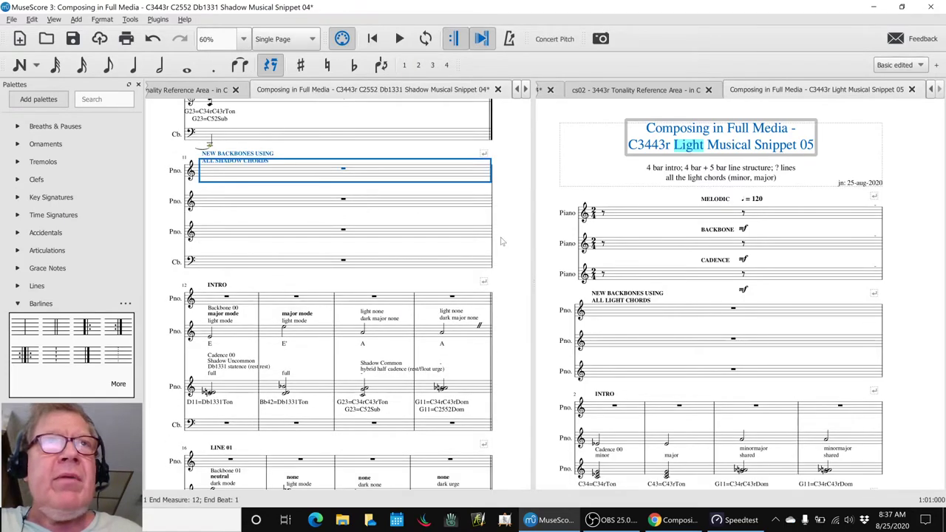
click(645, 315)
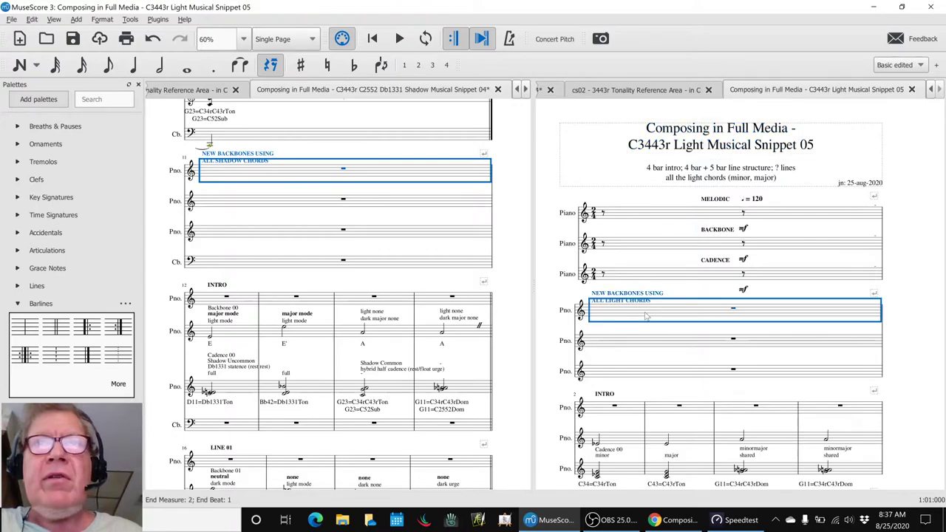
scroll(646, 315, down, 4)
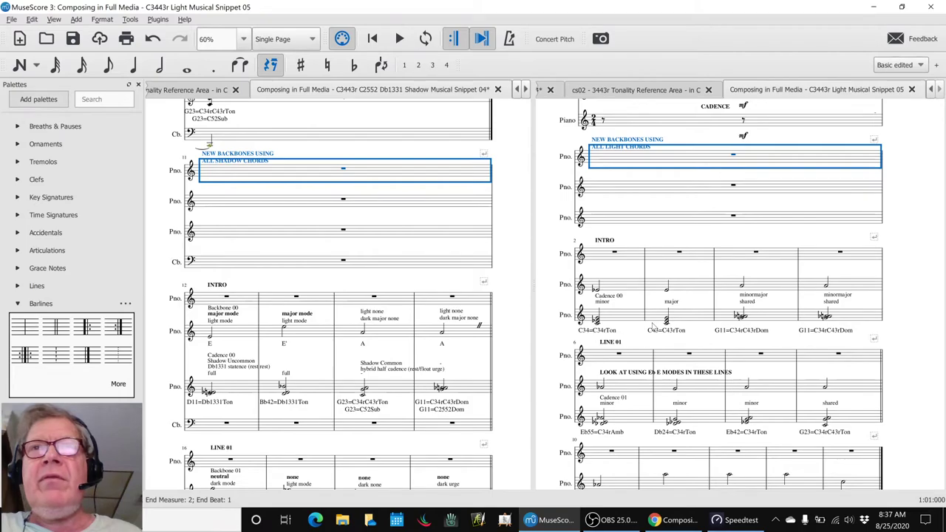
- Find the next-time idea about Eb and E modes and clear the Snippet 04 selection
key(alt+Tab)
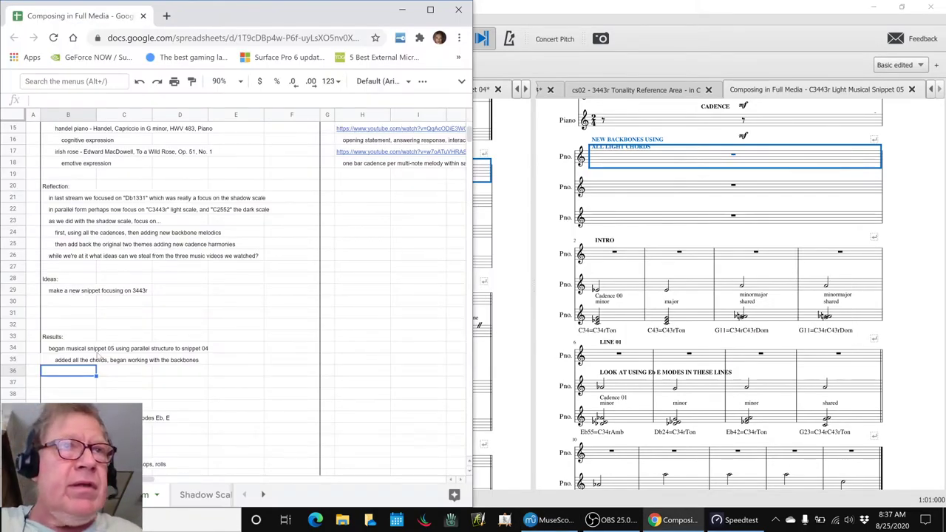
scroll(71, 377, down, 5)
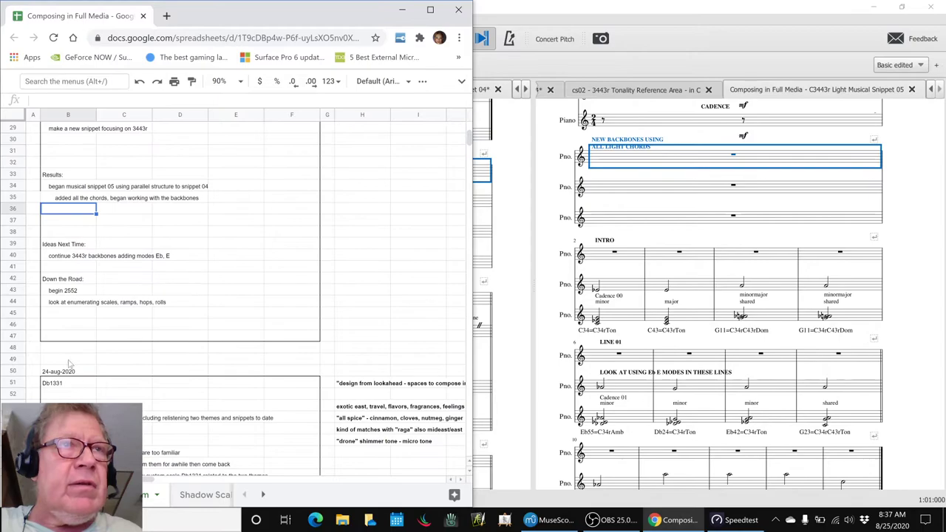
click(58, 259)
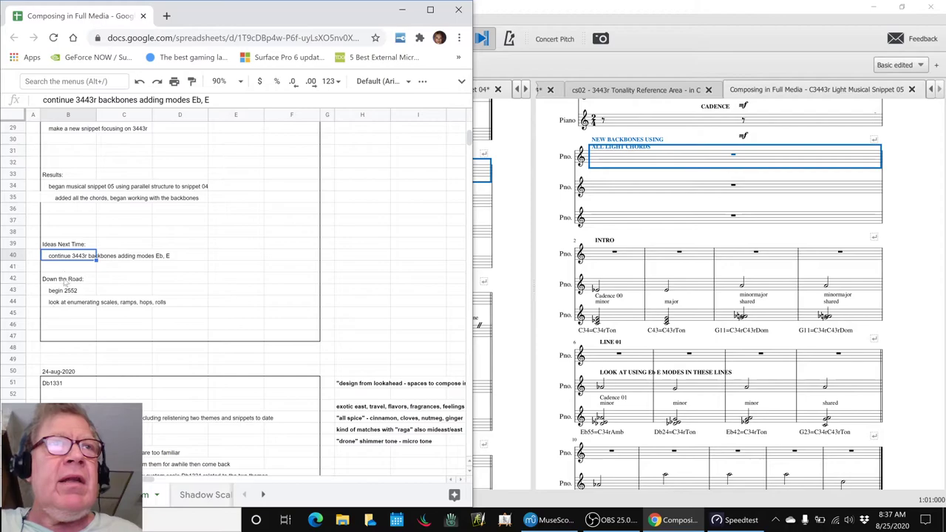
click(552, 221)
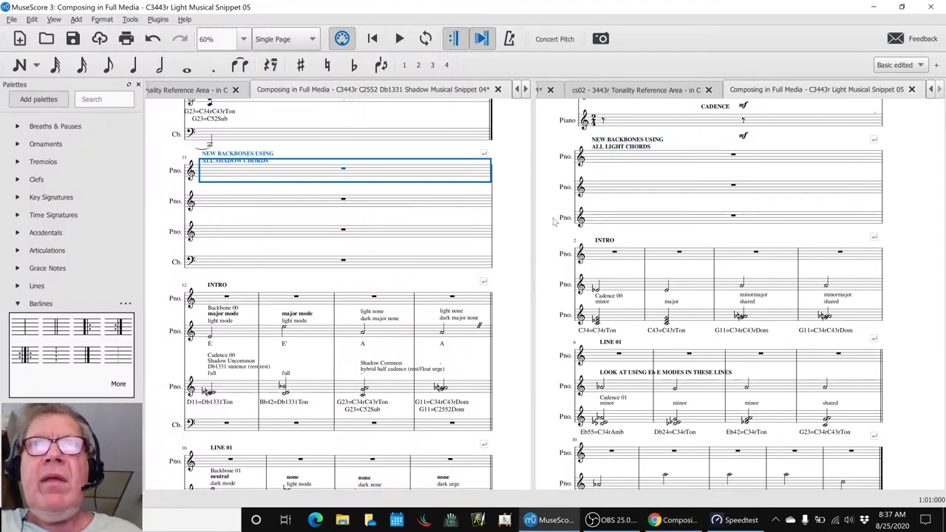
click(508, 220)
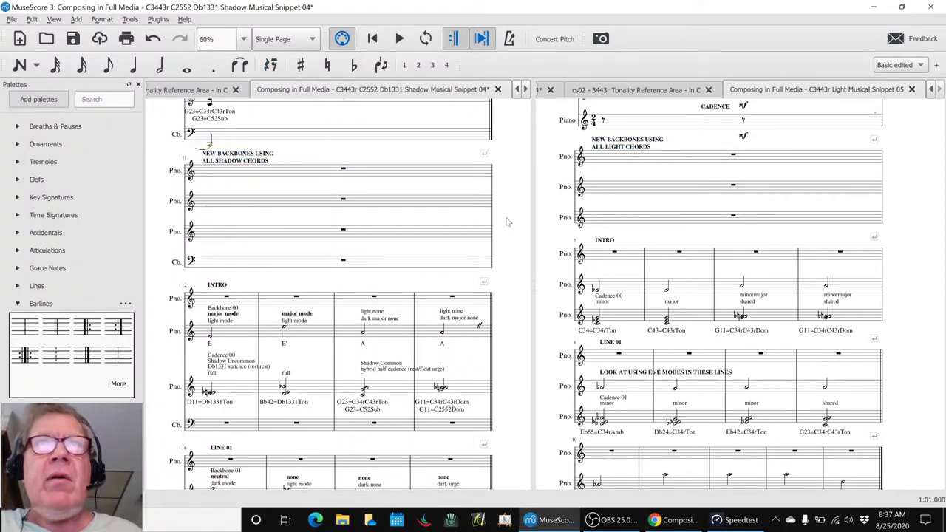
- Append ' plus two themes with new harmonies' to the note in cell B40
key(alt+Tab)
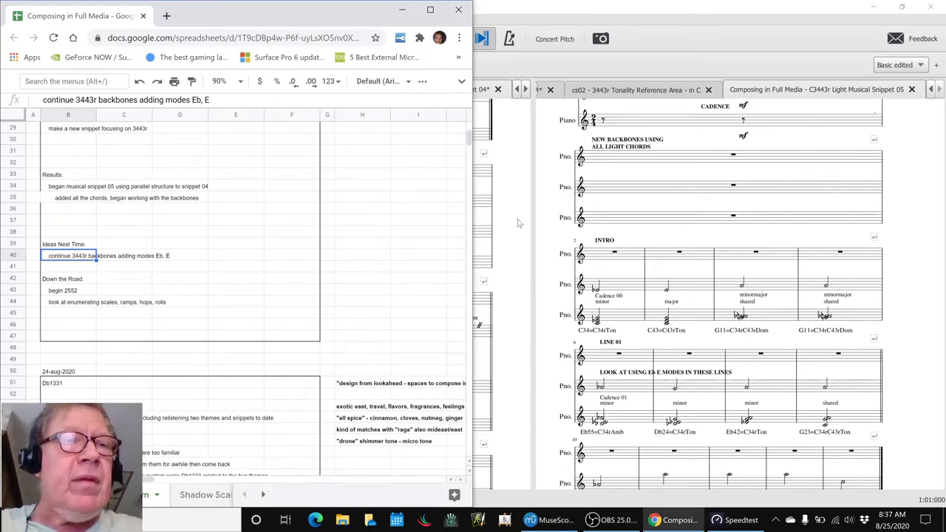
key(F2)
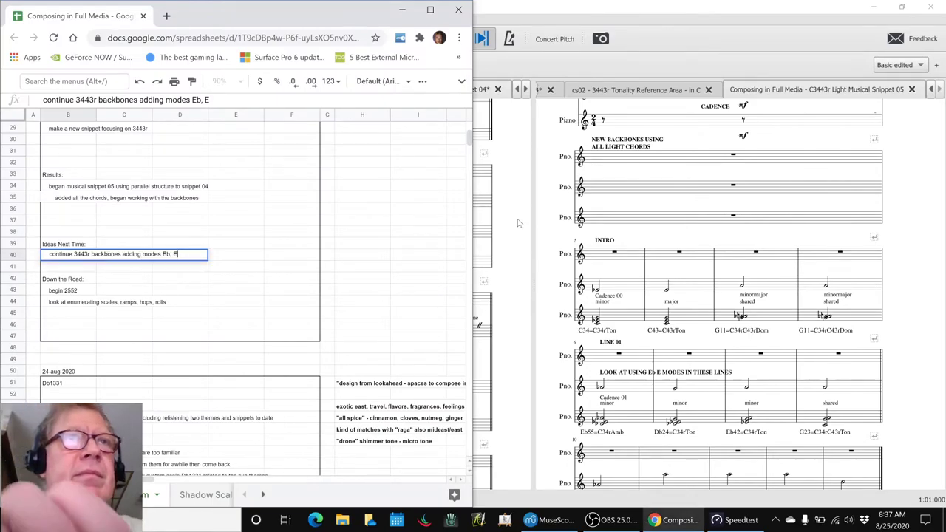
text( plus t)
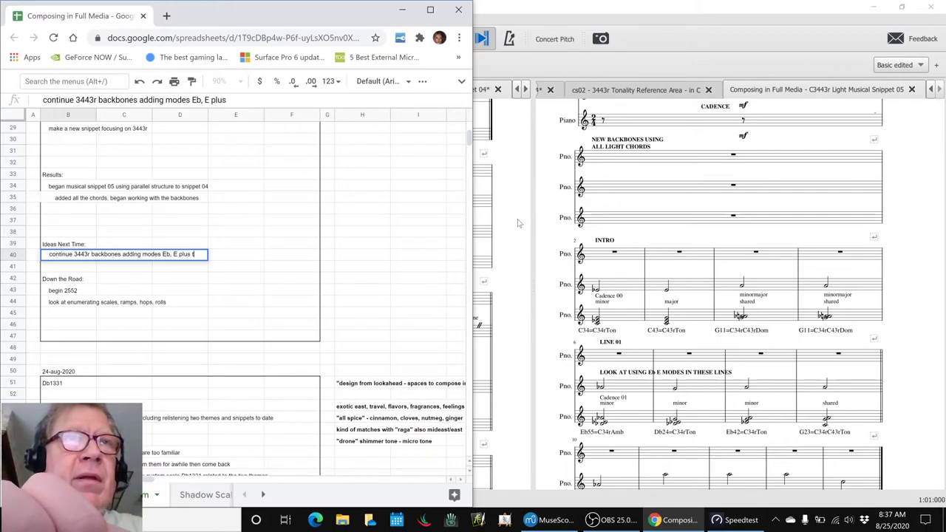
text(wo themes)
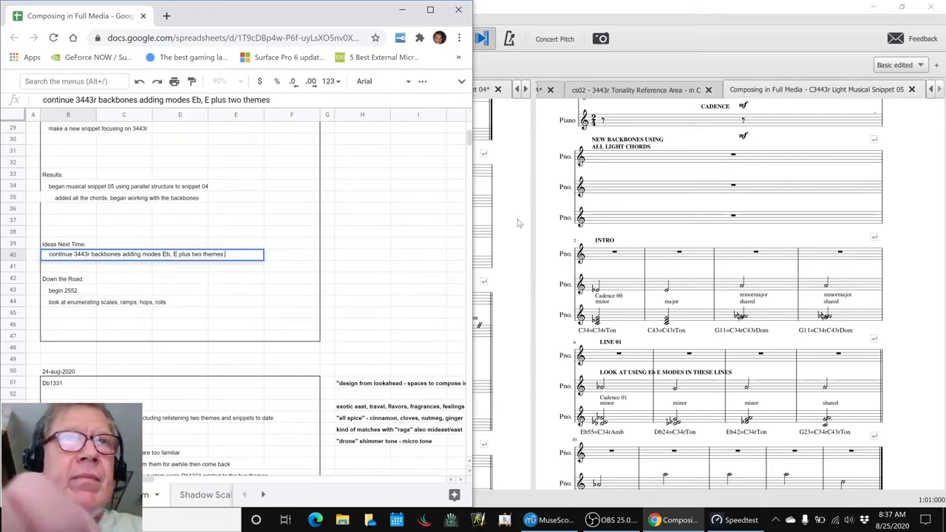
text( with new h)
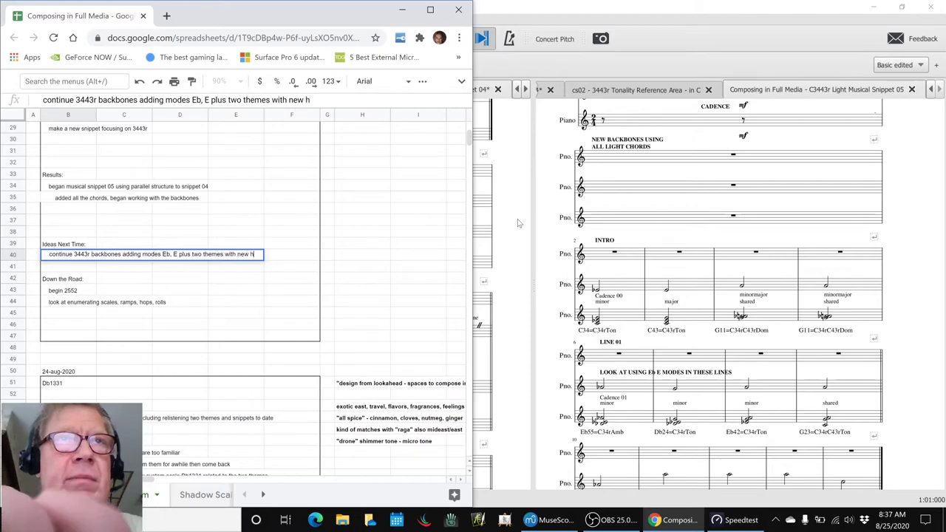
text(armonies)
key(Return)
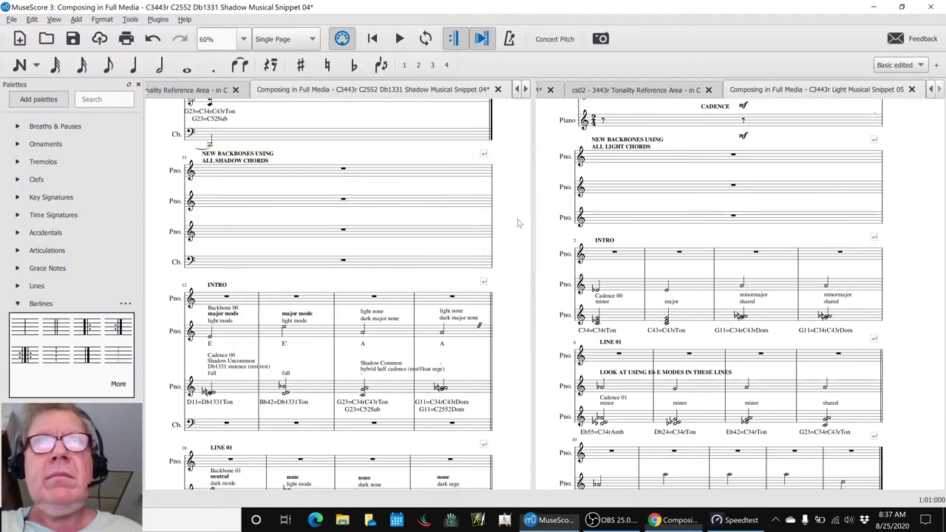
- Scroll through Shadow Snippet 04, checking the NEW THEME HARMONIES heading and measure 11 backbone
key(alt+Tab)
scroll(518, 223, up, 5)
scroll(518, 223, up, 5)
scroll(518, 223, up, 2)
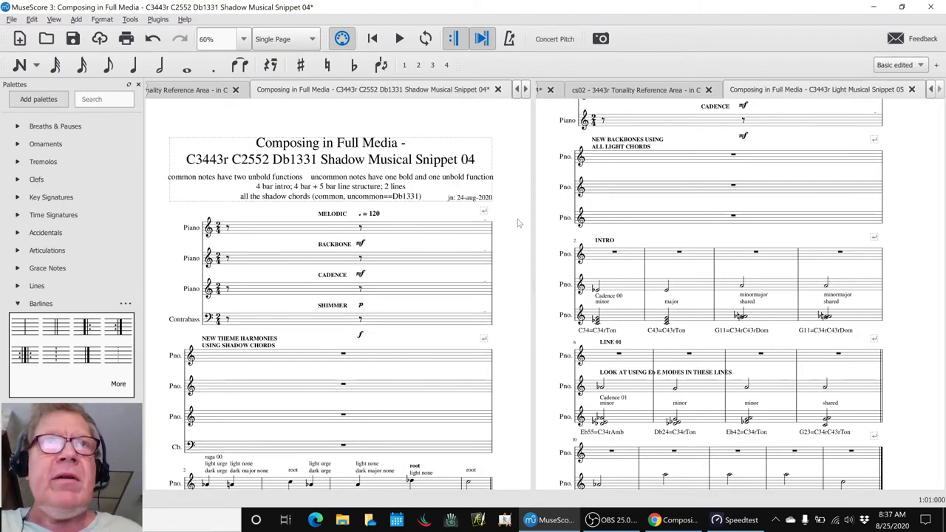
click(241, 345)
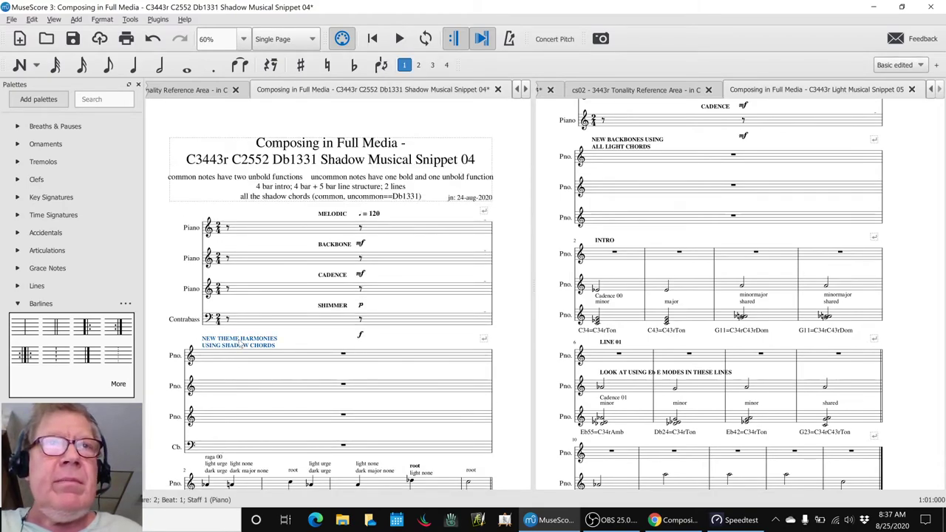
scroll(243, 345, down, 4)
scroll(243, 343, down, 4)
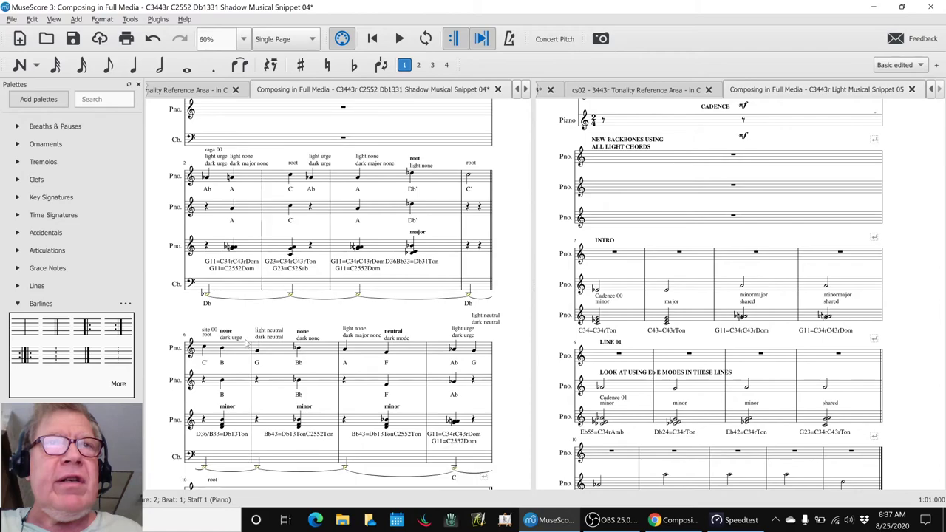
scroll(245, 343, down, 4)
scroll(247, 343, down, 4)
click(275, 329)
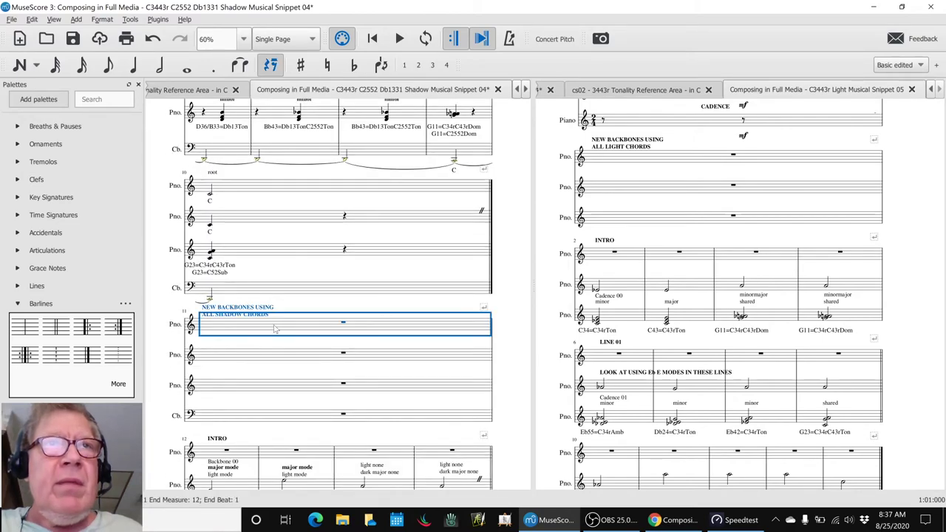
scroll(276, 330, down, 2)
scroll(276, 328, down, 2)
scroll(282, 312, down, 1)
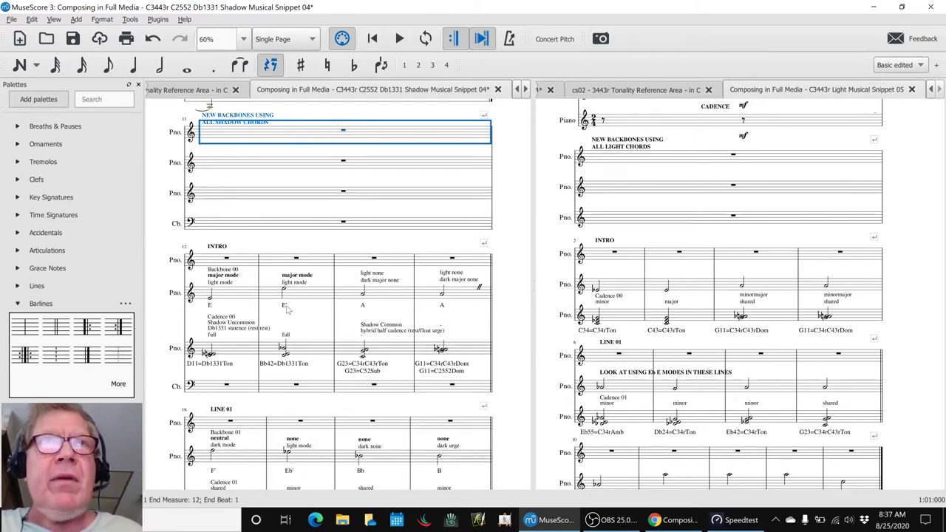
- Compare backbone and INTRO measures across both scores, then save Shadow Snippet 04
click(923, 216)
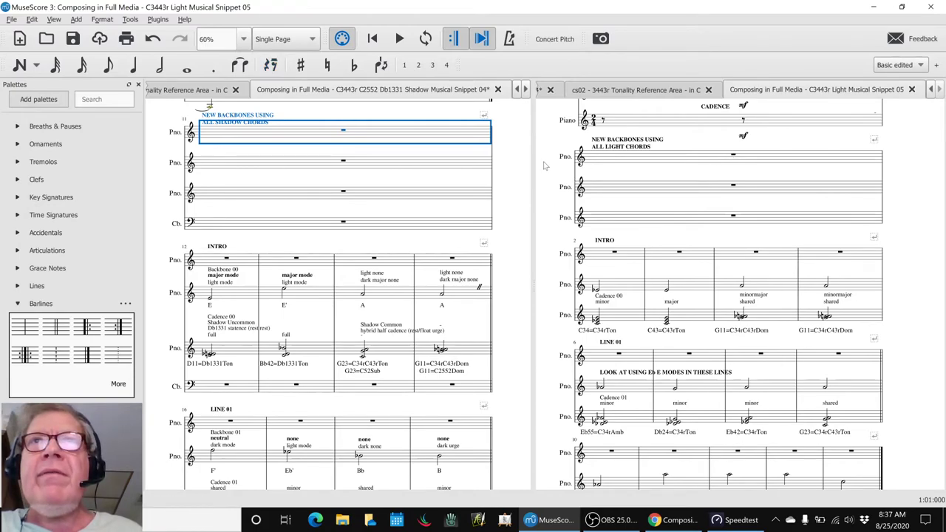
click(508, 161)
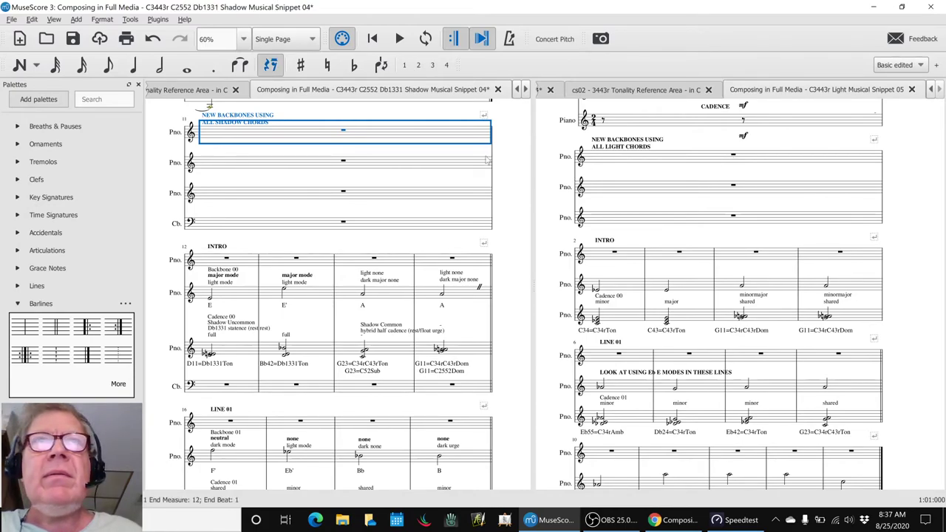
click(478, 165)
click(508, 169)
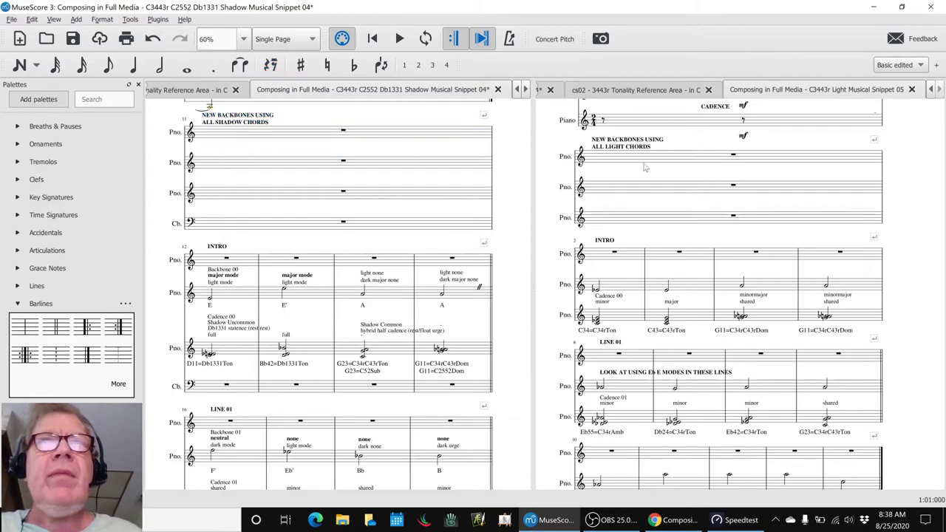
click(635, 254)
click(908, 232)
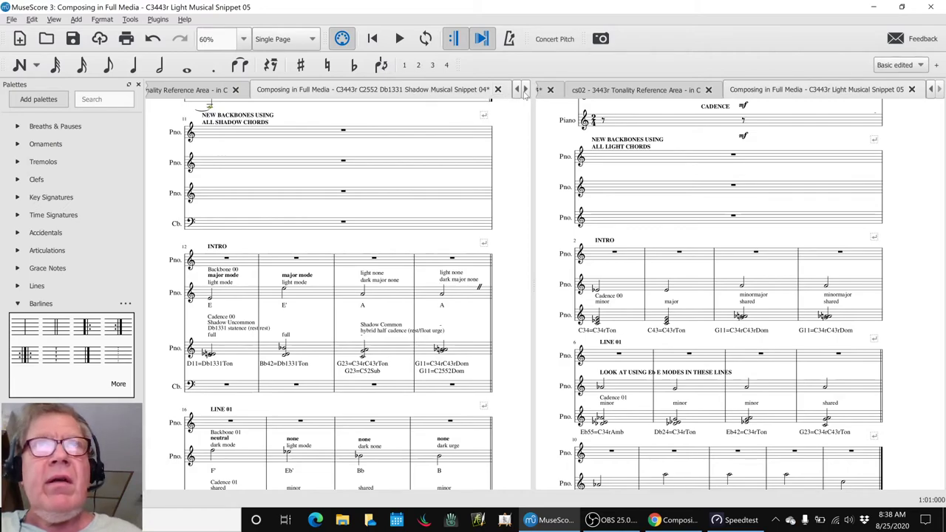
click(479, 161)
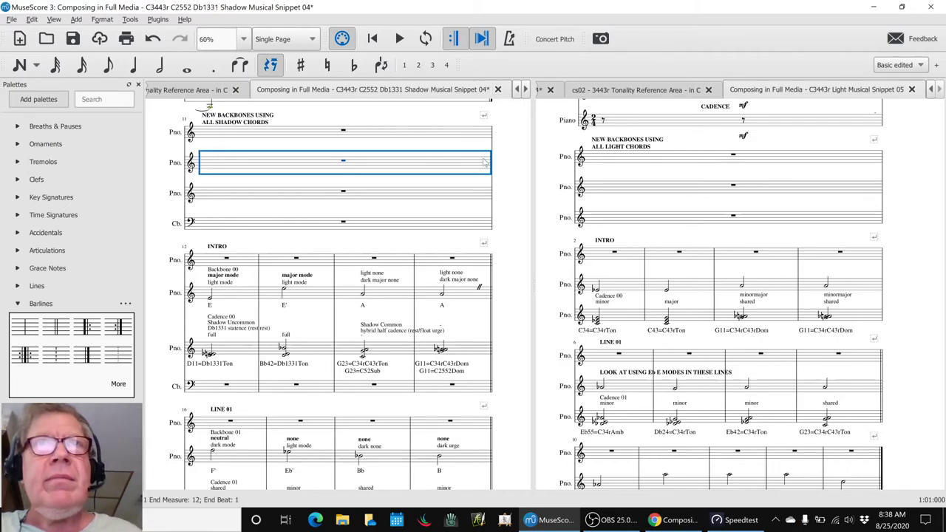
key(Escape)
key(ctrl+s)
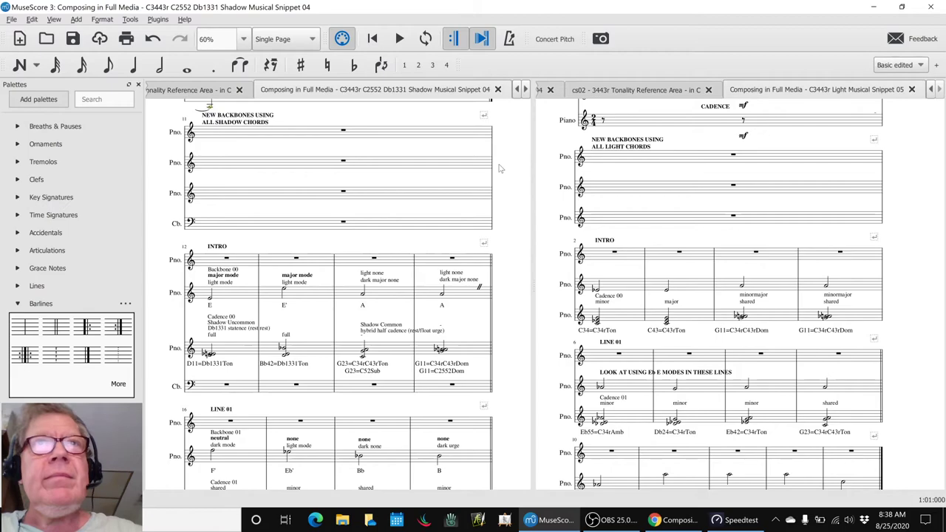
click(525, 89)
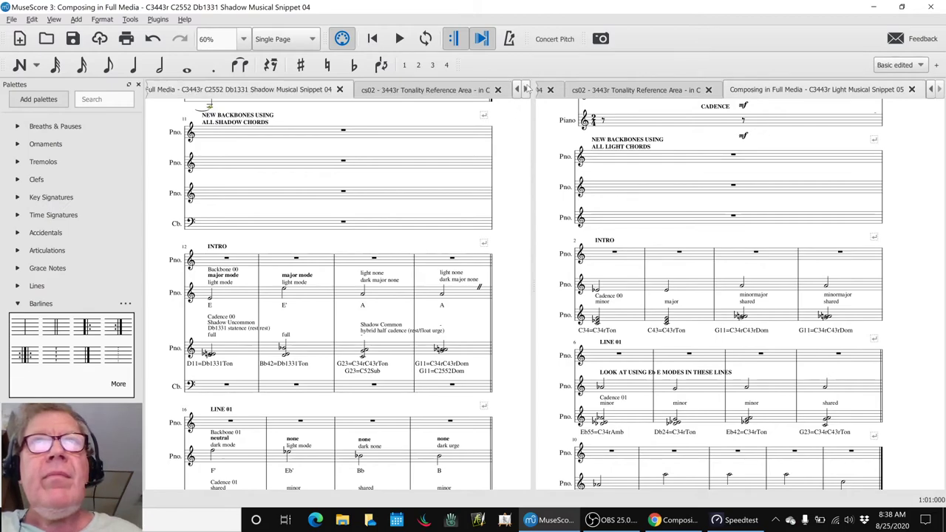
- Open the cs02 Tonality Reference score and select measure 8 through the end
click(398, 91)
scroll(368, 187, down, 2)
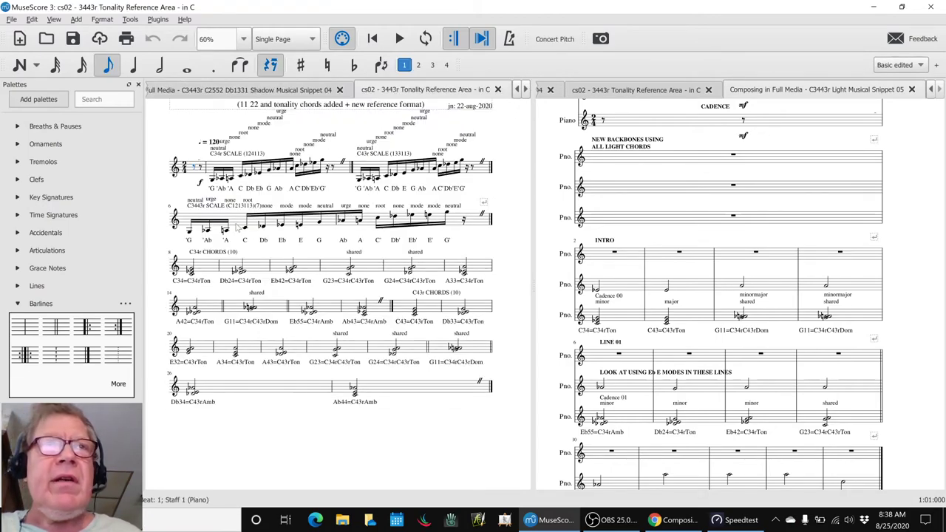
shift+click(191, 266)
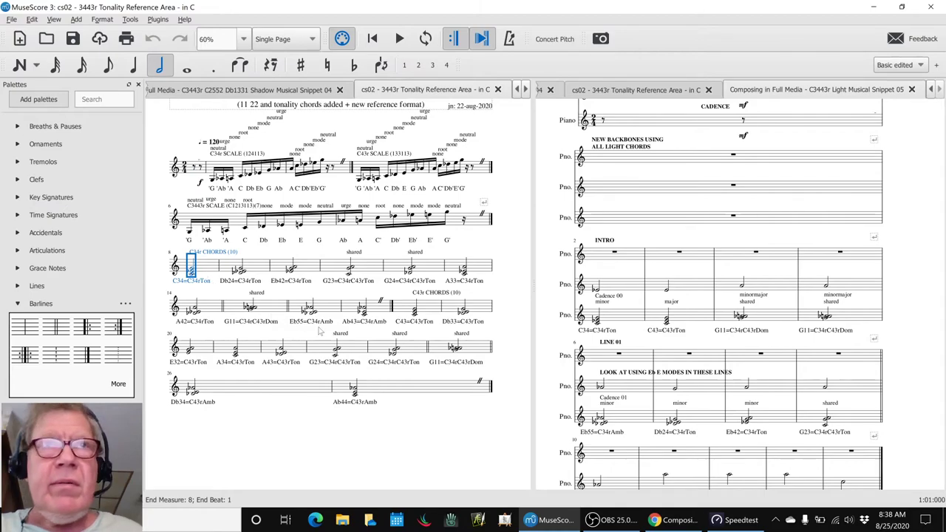
shift+click(417, 393)
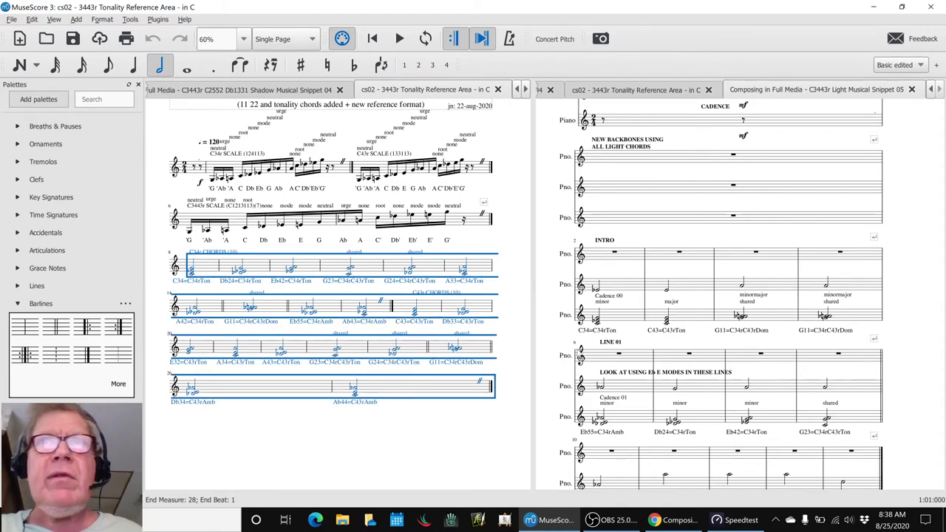
- Play Light Snippet 05 from its first INTRO measure, then switch to OBS
click(624, 260)
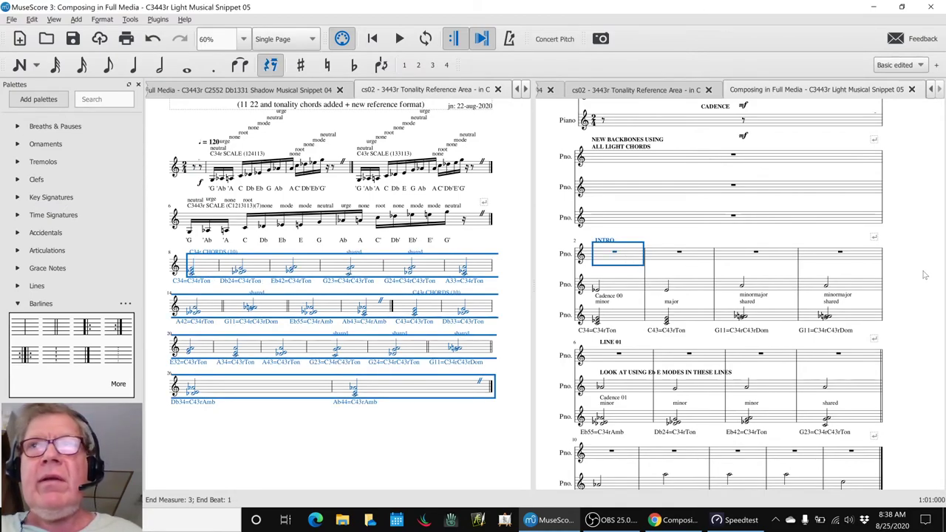
click(921, 274)
key(space)
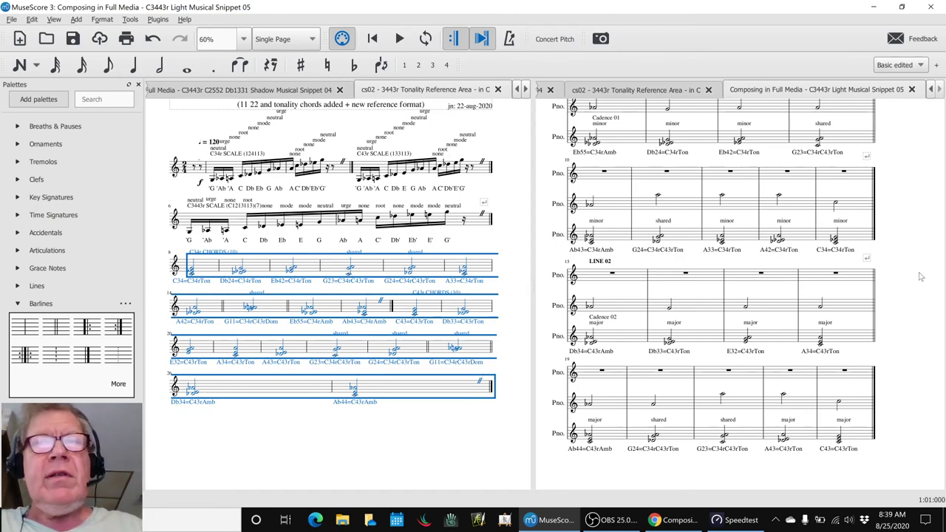
key(alt+Tab)
key(alt+Tab)
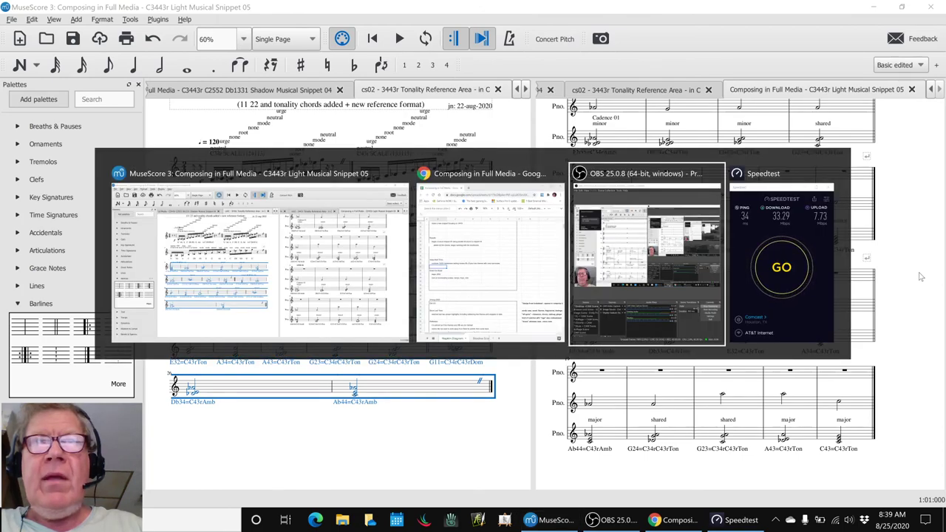